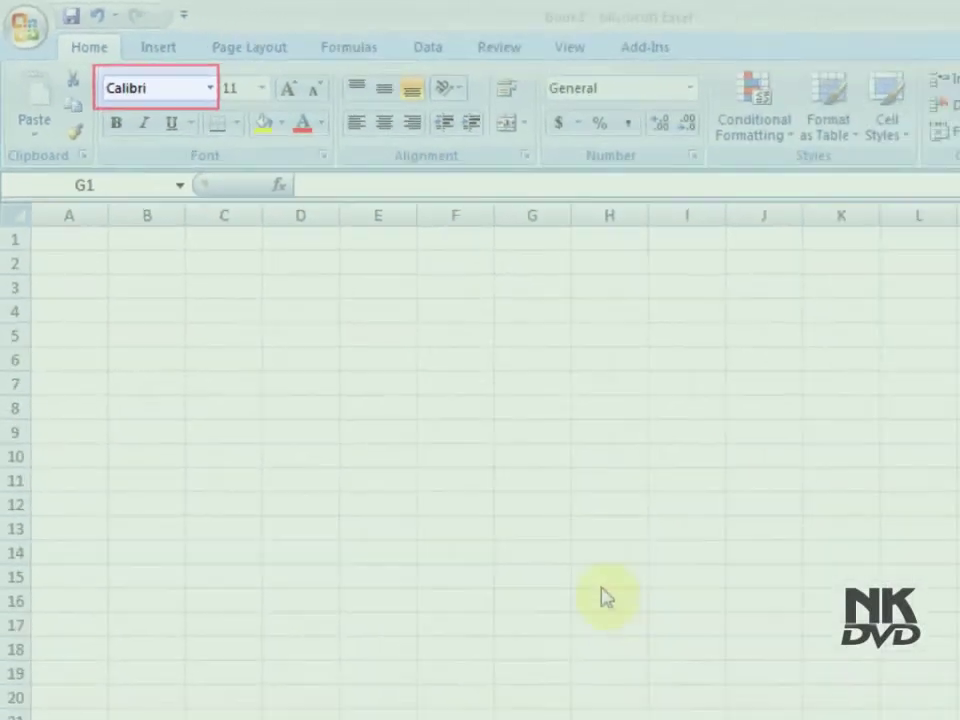
- Enter the title 'Font Style Example' in G1 and set it to 36 pt
{"action": "left_click", "coordinate": [525, 232]}
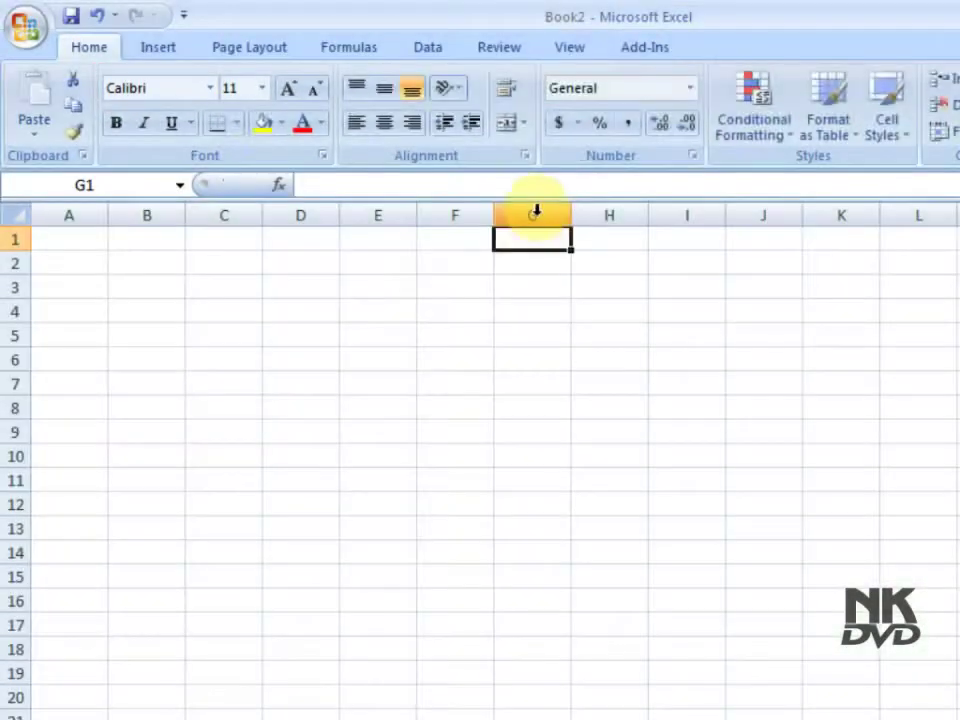
{"action": "type", "text": "Font S"}
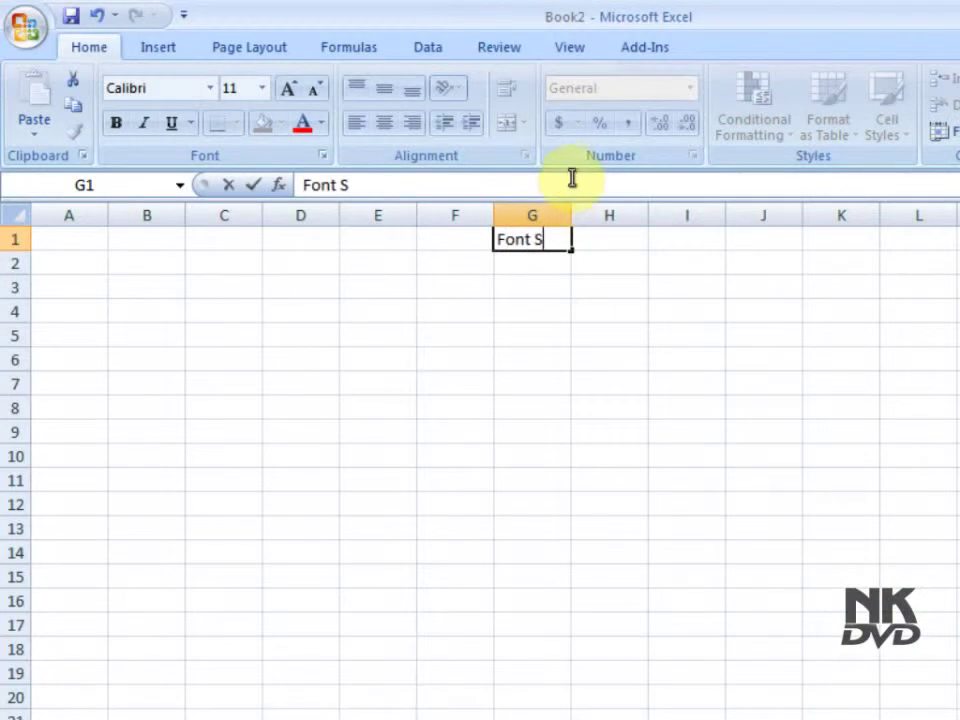
{"action": "type", "text": "tyle Exa"}
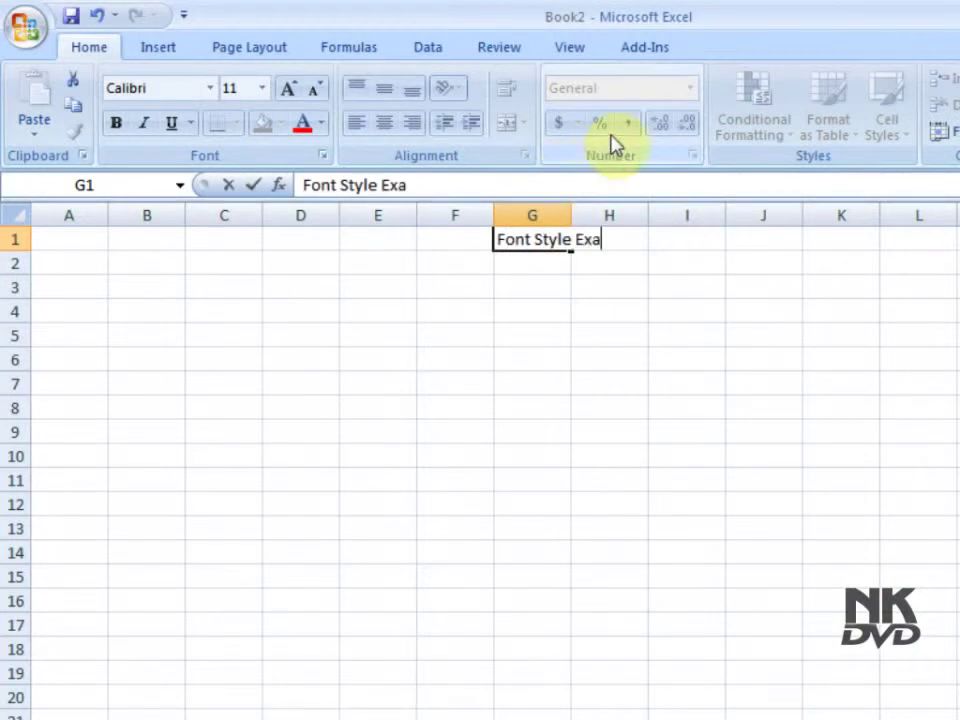
{"action": "type", "text": "mple"}
{"action": "key", "text": "ctrl+Return"}
{"action": "left_click", "coordinate": [260, 88]}
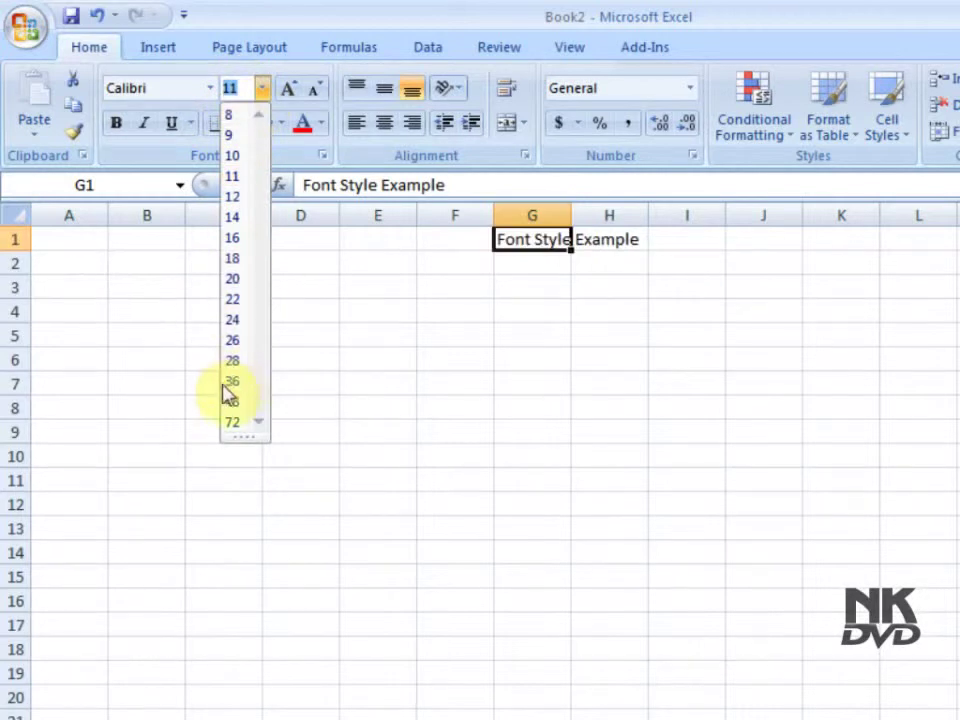
{"action": "left_click", "coordinate": [232, 381]}
- Type 'This is font style example' into G4
{"action": "left_click", "coordinate": [531, 362]}
{"action": "type", "text": "T"}
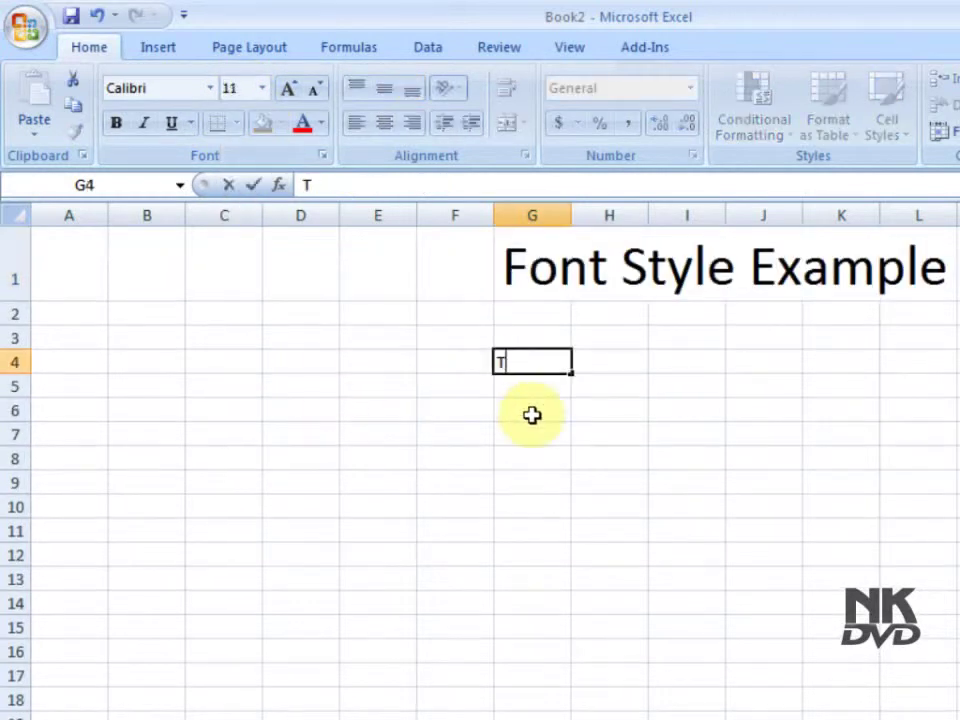
{"action": "type", "text": "his is font s"}
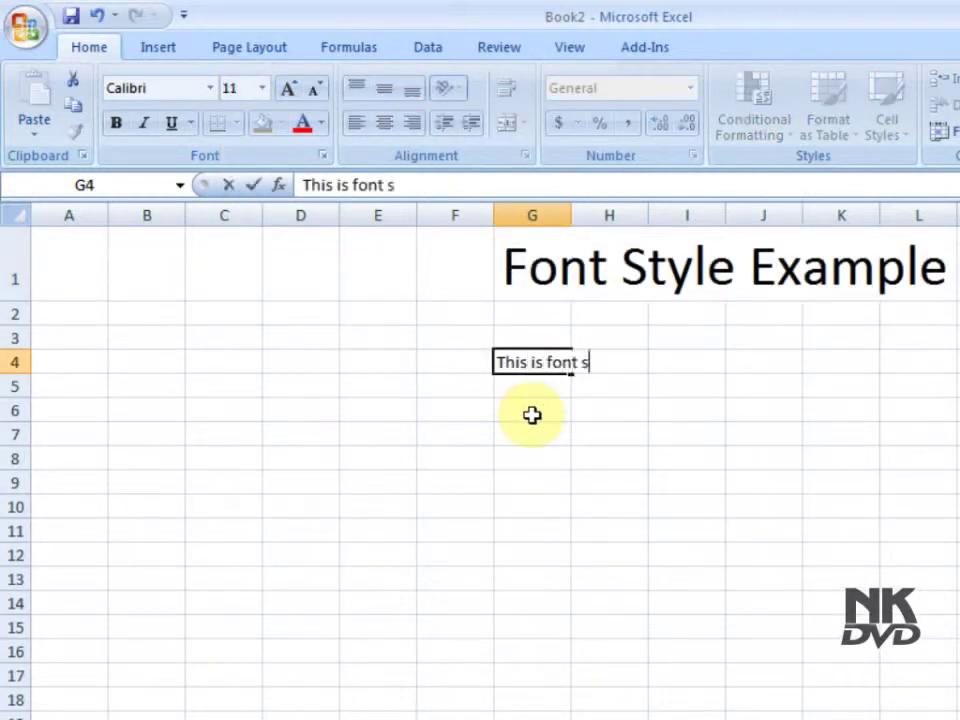
{"action": "type", "text": "tyle examp"}
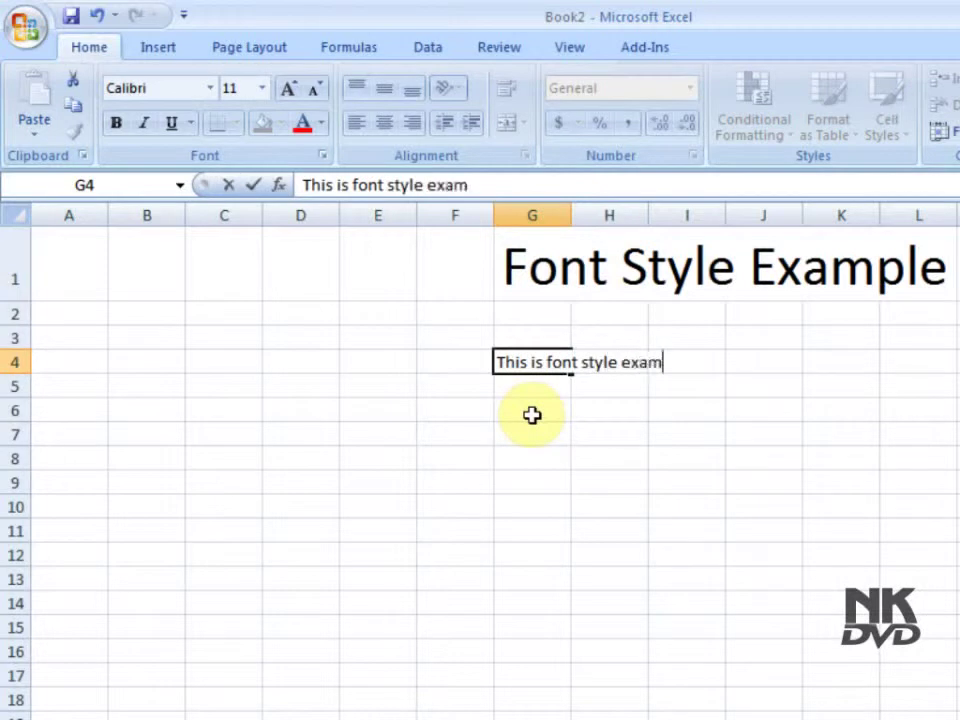
{"action": "type", "text": "le"}
{"action": "key", "text": "Left"}
- Enter 1 in F4 and fill F4:F10 as a series from 1 to 7
{"action": "type", "text": "1"}
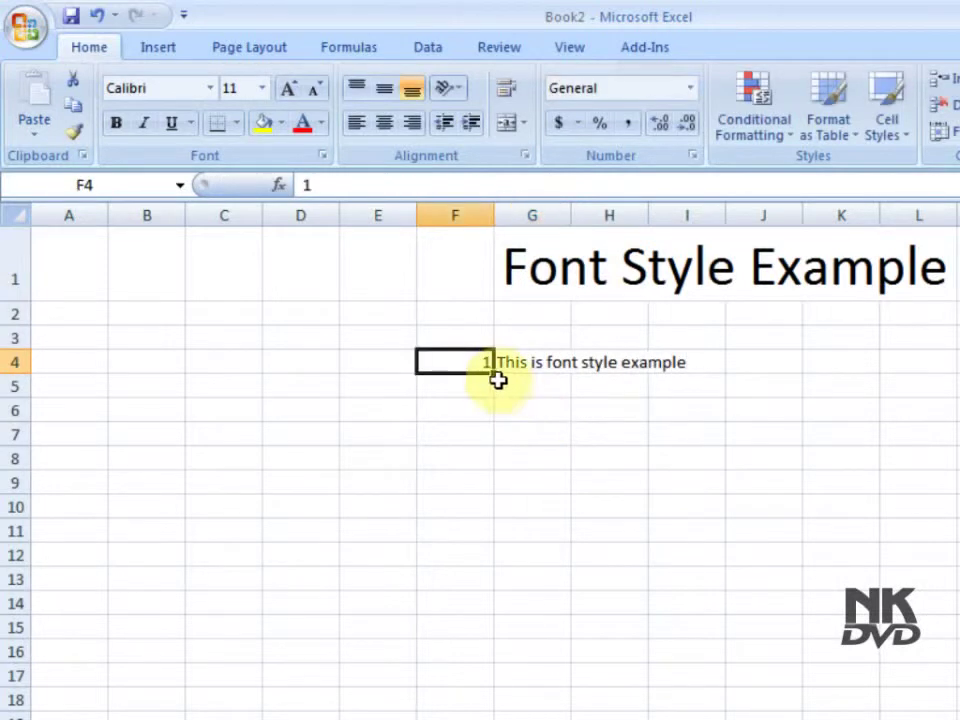
{"action": "left_click_drag", "start_coordinate": [497, 375], "coordinate": [488, 511]}
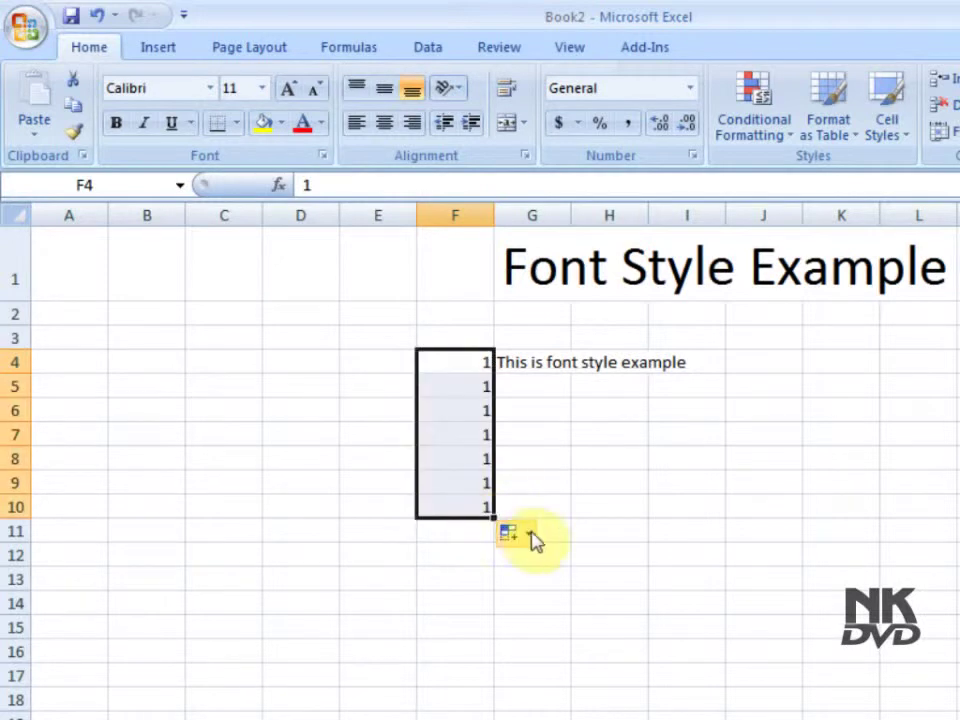
{"action": "left_click", "coordinate": [528, 541]}
{"action": "left_click", "coordinate": [527, 587]}
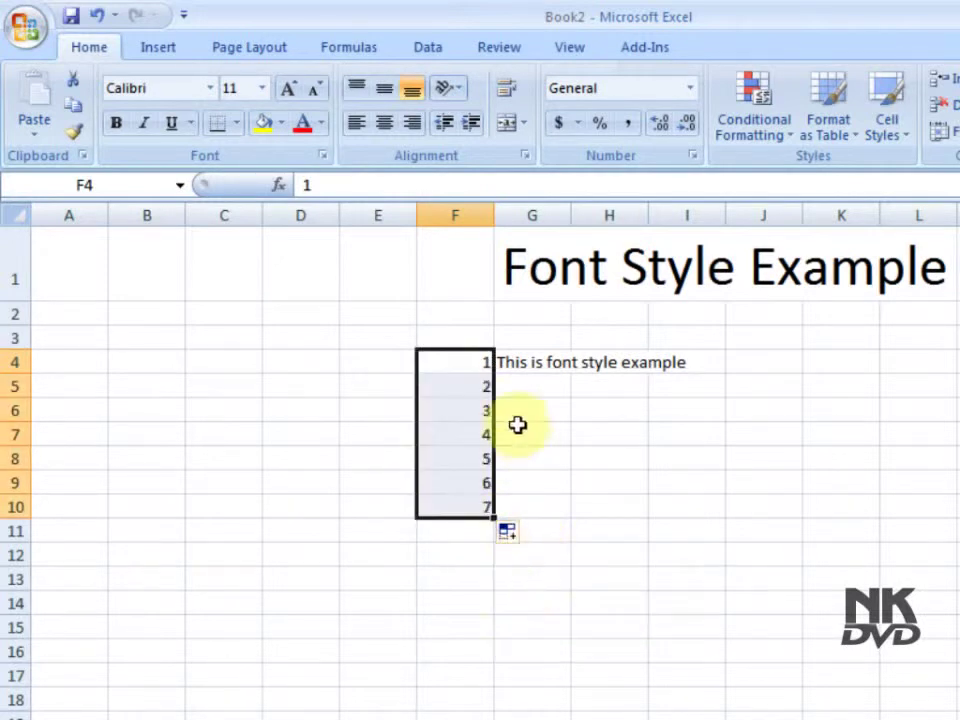
- Copy the G4 sentence into G5 through G10
{"action": "left_click", "coordinate": [524, 363]}
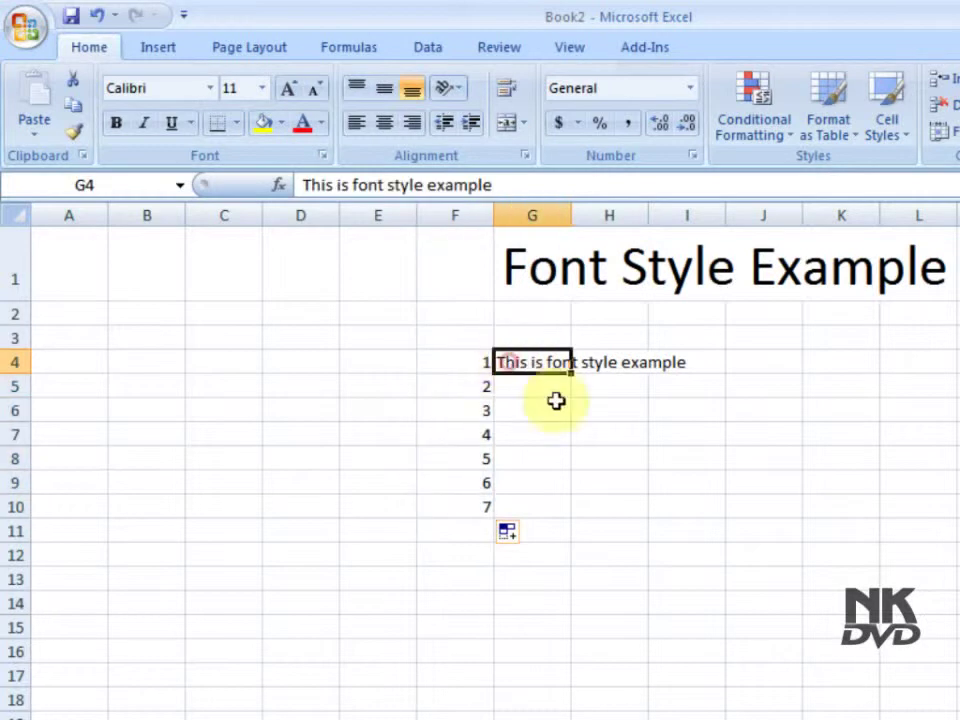
{"action": "key", "text": "ctrl+c"}
{"action": "key", "text": "Down"}
{"action": "key", "text": "shift+Down"}
{"action": "key", "text": "shift+Down"}
{"action": "key", "text": "shift+Down"}
{"action": "key", "text": "shift+Down"}
{"action": "key", "text": "shift+Down"}
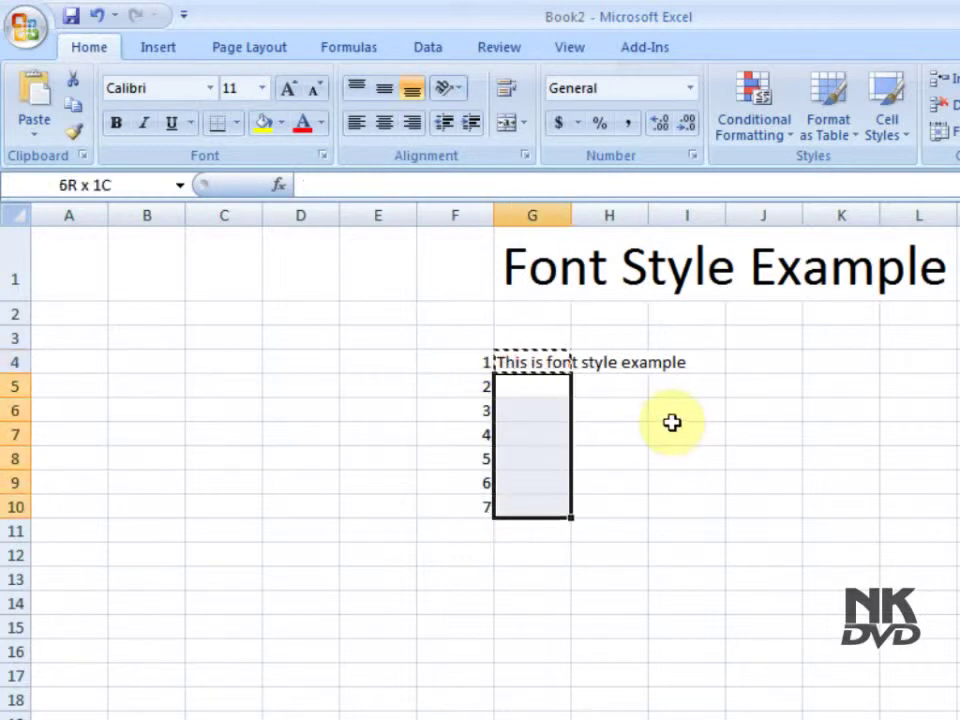
{"action": "key", "text": "Return"}
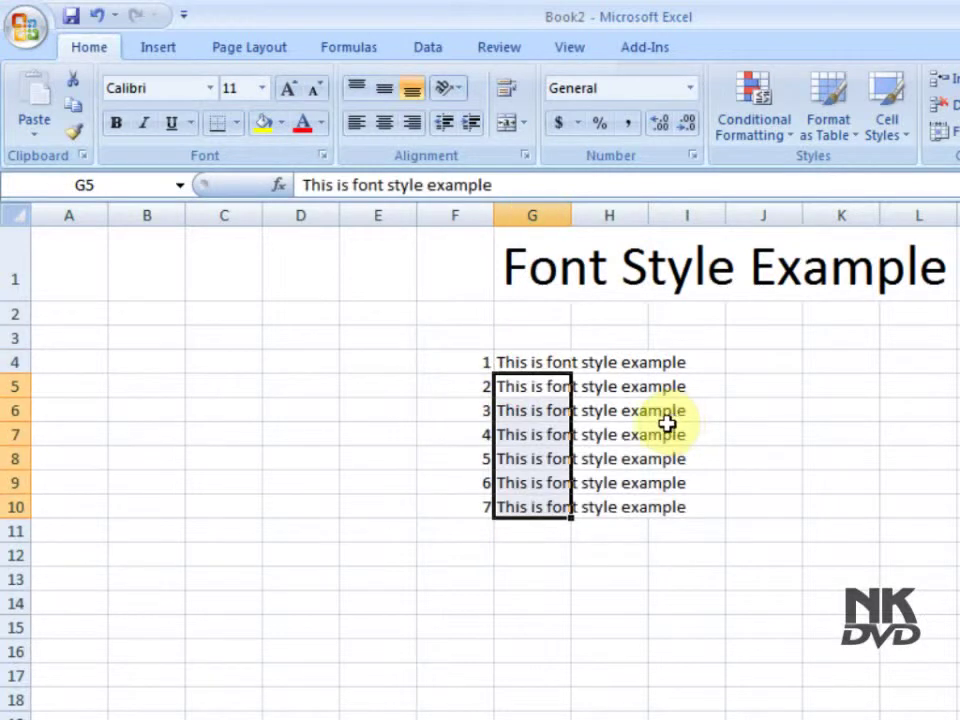
{"action": "key", "text": "Up"}
- Enter 123, 321, 454, 654, 764, 865 and 867 down J4:J10
{"action": "key", "text": "Right"}
{"action": "key", "text": "Right"}
{"action": "key", "text": "Right"}
{"action": "type", "text": "123"}
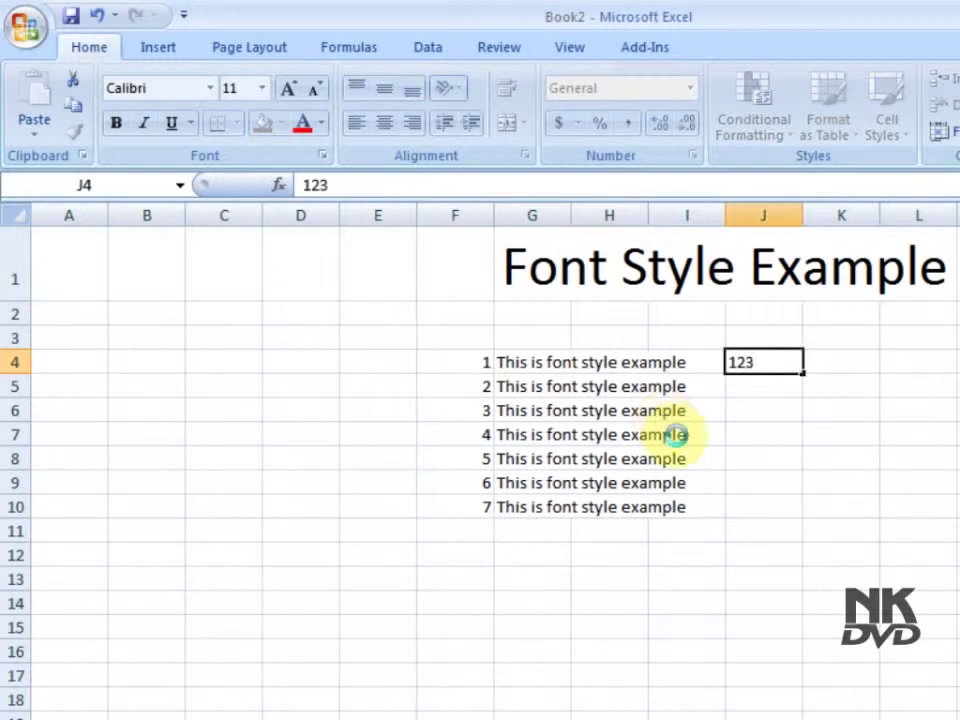
{"action": "key", "text": "Return"}
{"action": "type", "text": "321"}
{"action": "key", "text": "Return"}
{"action": "type", "text": "454 "}
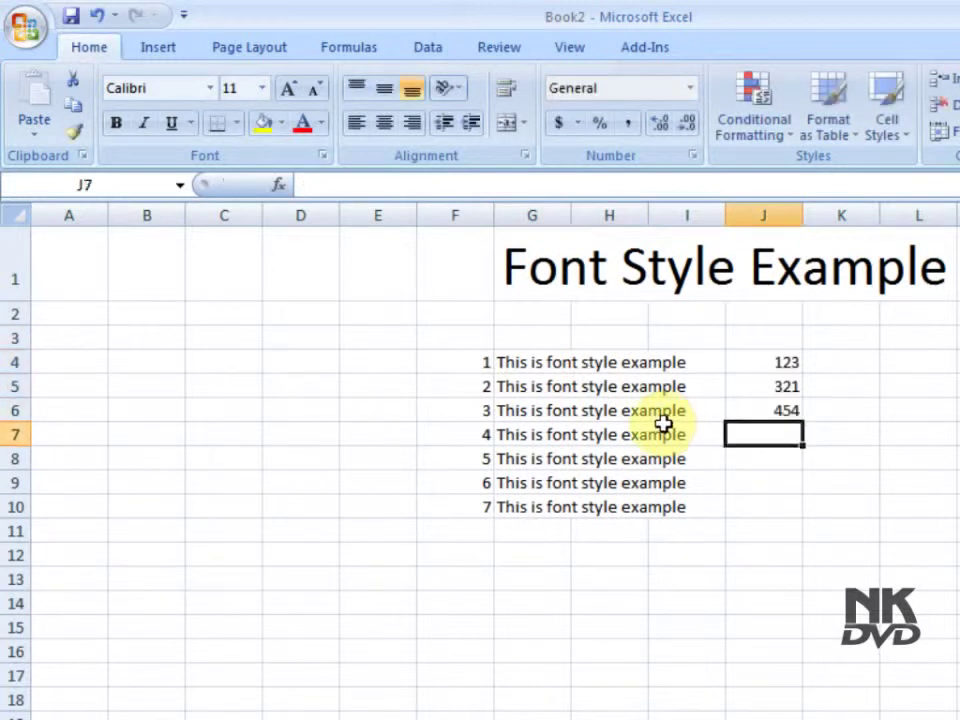
{"action": "type", "text": "654"}
{"action": "key", "text": "Return"}
{"action": "type", "text": "76"}
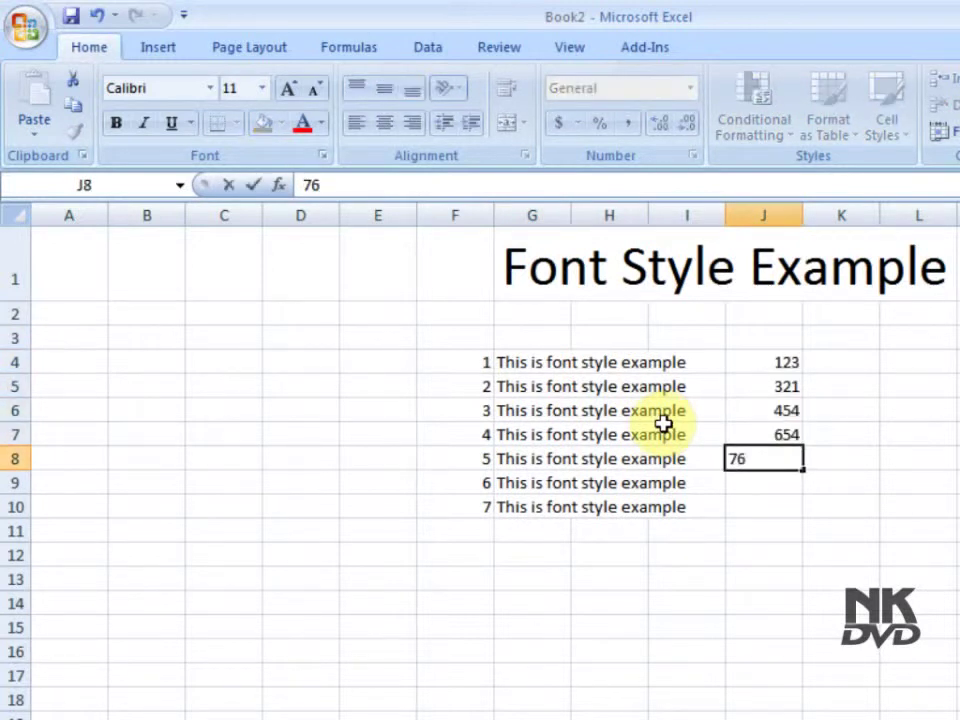
{"action": "type", "text": "4"}
{"action": "key", "text": "Return"}
{"action": "type", "text": "865"}
{"action": "key", "text": "Return"}
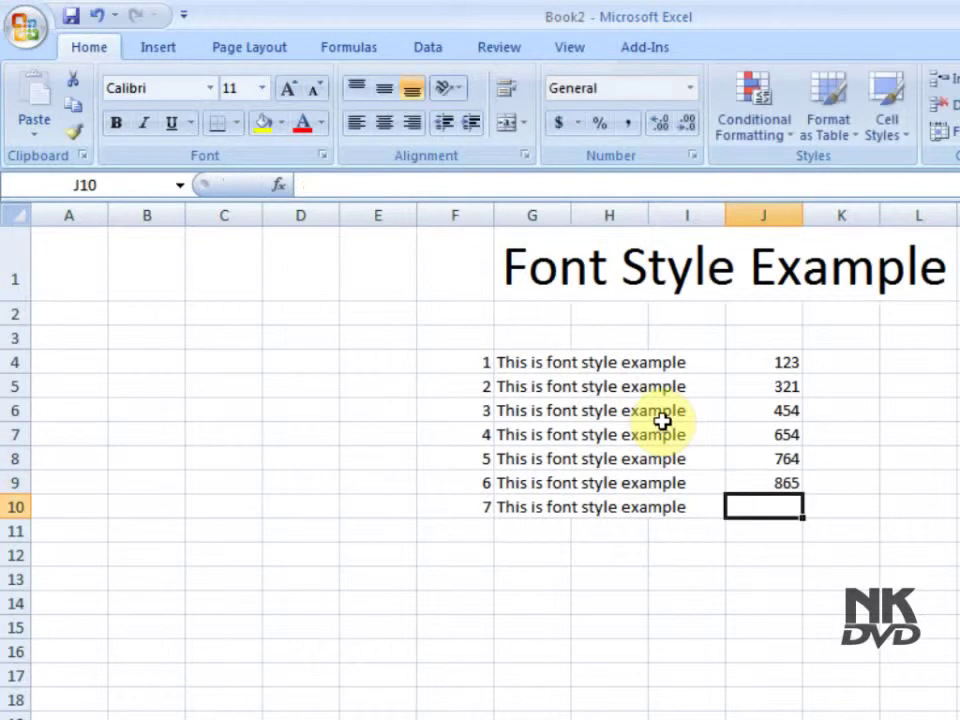
{"action": "type", "text": "867"}
{"action": "key", "text": "Return"}
- Type 'This is my style number 9/11' into G12
{"action": "key", "text": "Down"}
{"action": "key", "text": "Left"}
{"action": "key", "text": "Left"}
{"action": "key", "text": "Left"}
{"action": "type", "text": "T"}
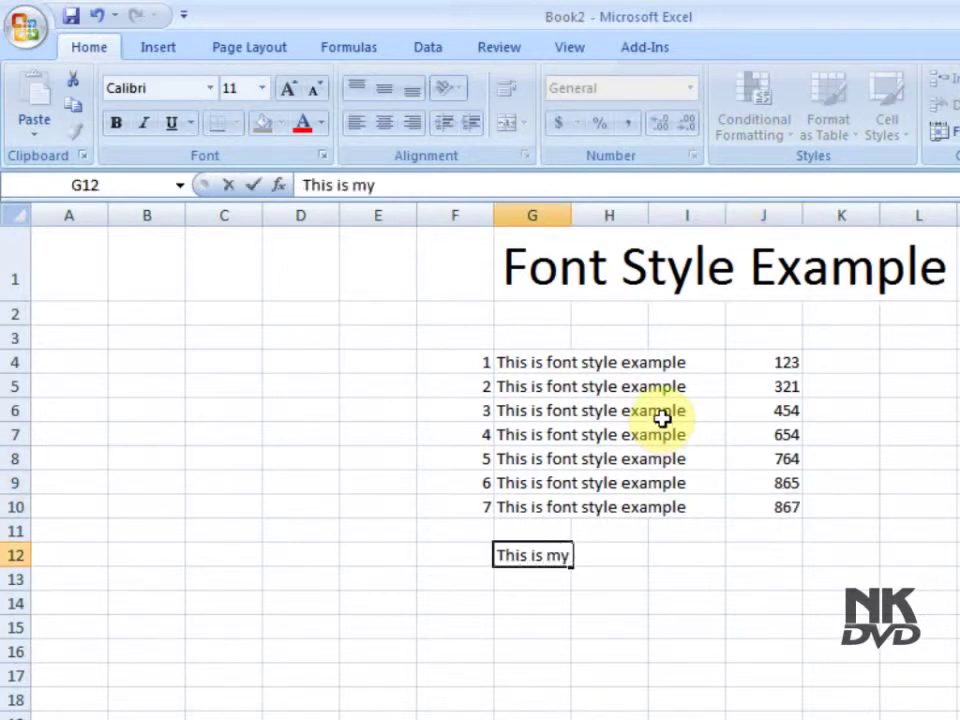
{"action": "type", "text": "yle"}
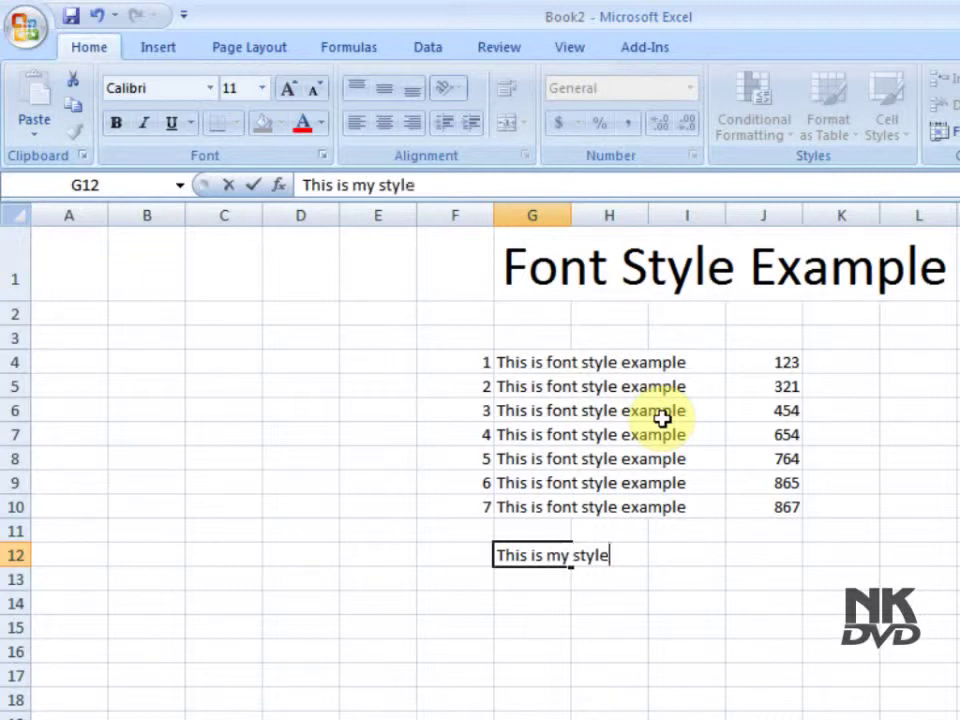
{"action": "type", "text": " number 9"}
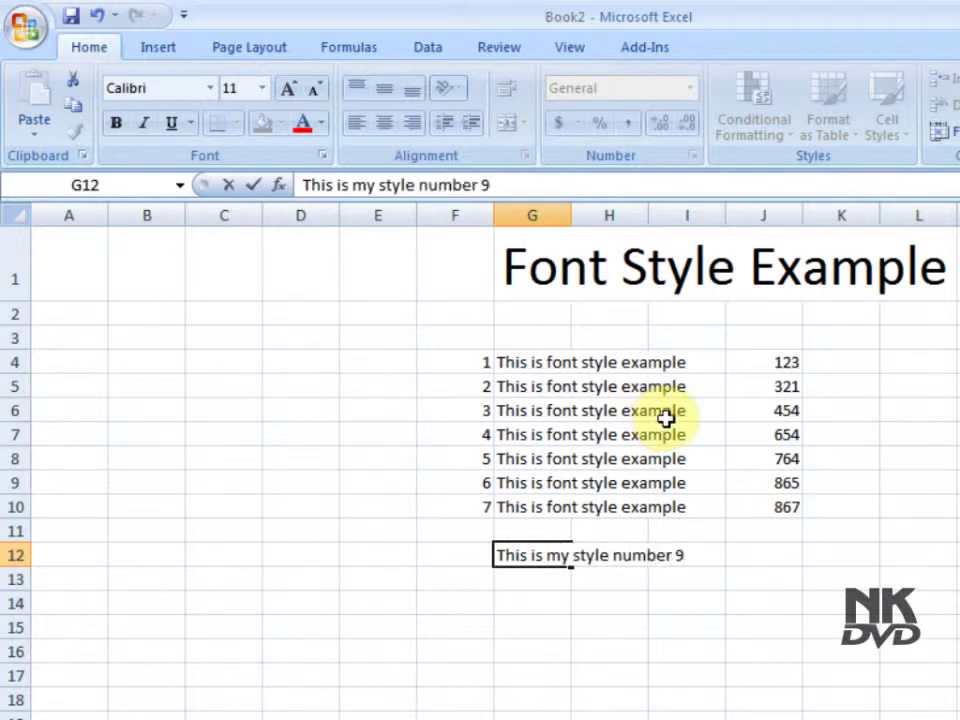
{"action": "type", "text": "/11"}
{"action": "key", "text": "ctrl+Return"}
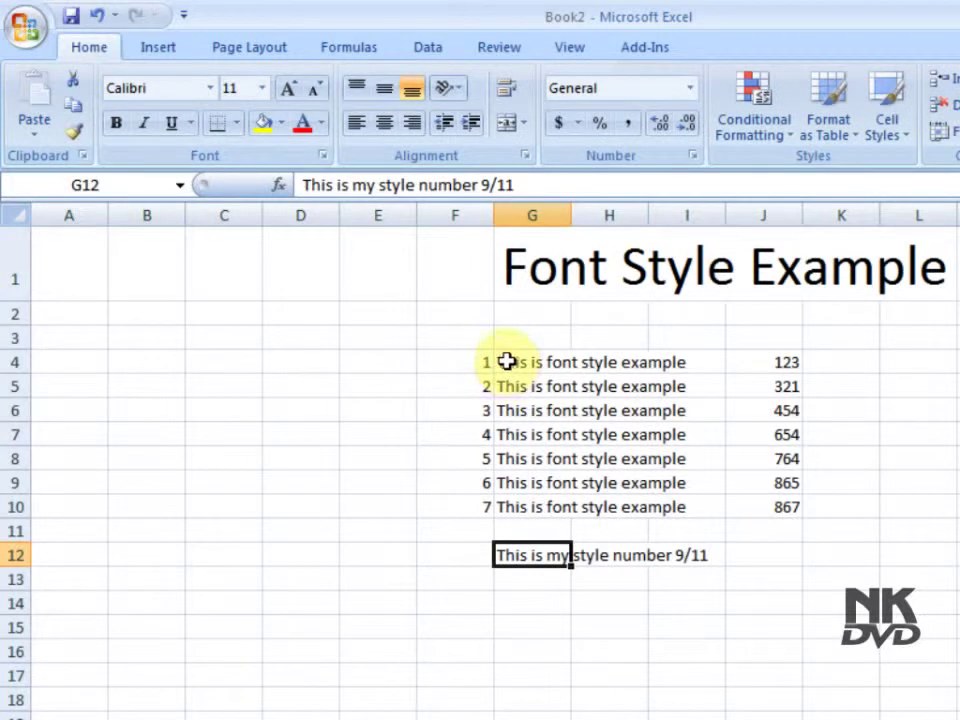
{"action": "left_click", "coordinate": [507, 362]}
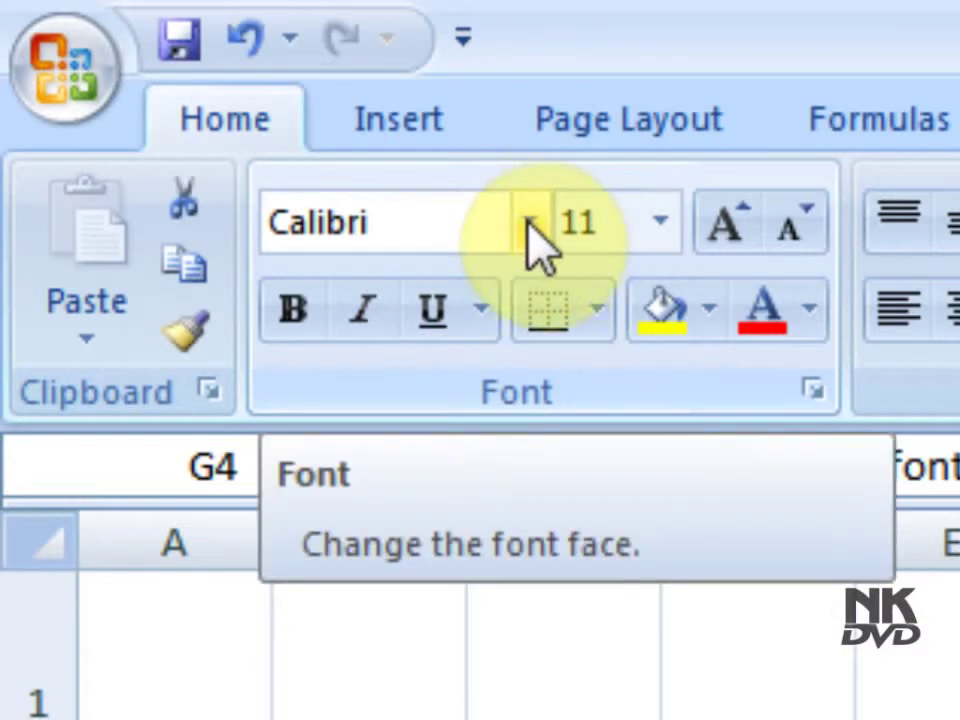
- Open the Font name list for the G4 sentence
{"action": "left_click", "coordinate": [533, 225]}
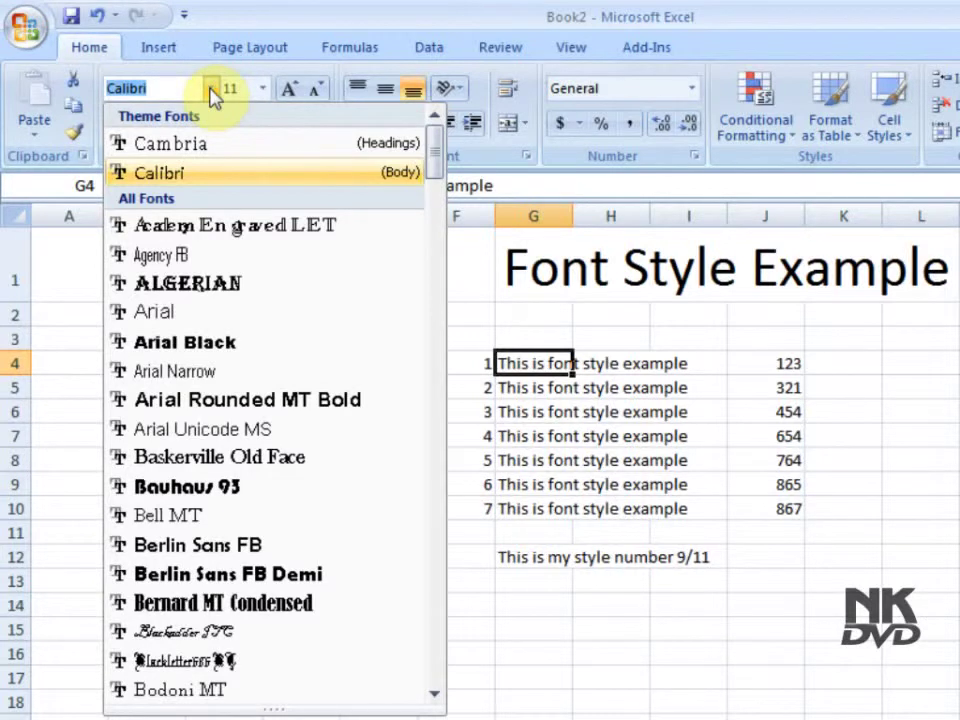
- Set the first example sentence in G4 to Algerian
{"action": "key", "text": "Down"}
{"action": "key", "text": "Down"}
{"action": "key", "text": "Down"}
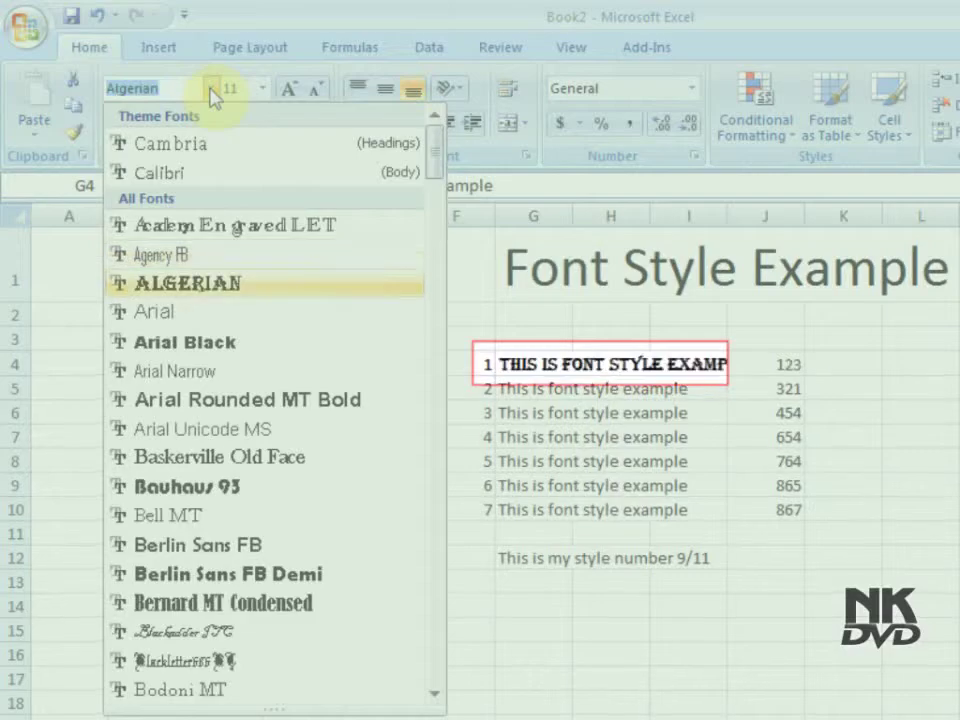
{"action": "key", "text": "Down"}
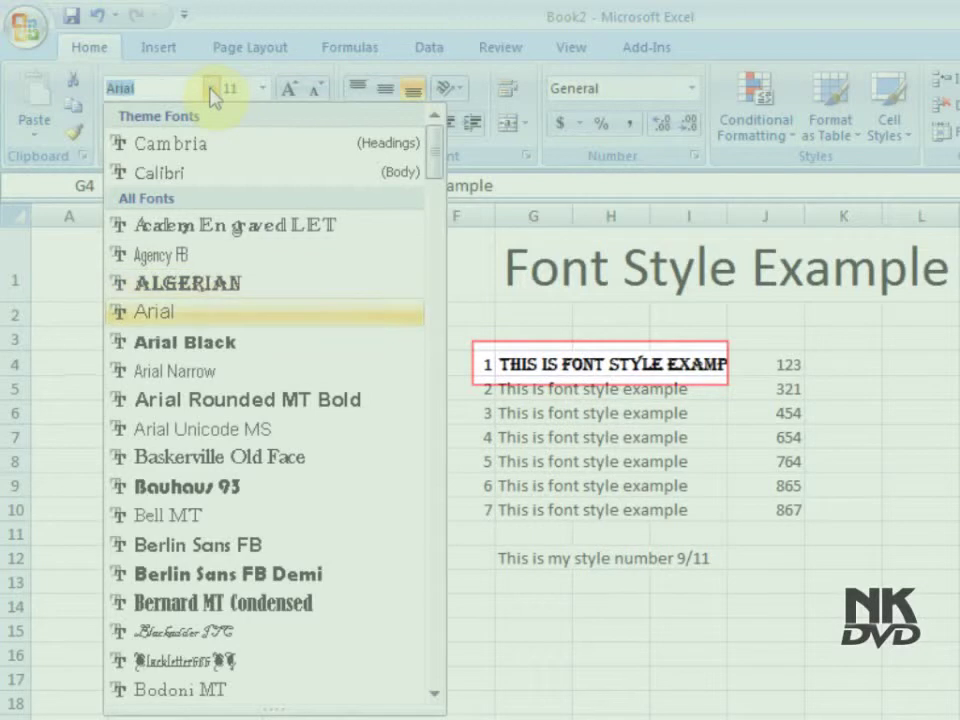
{"action": "key", "text": "Down"}
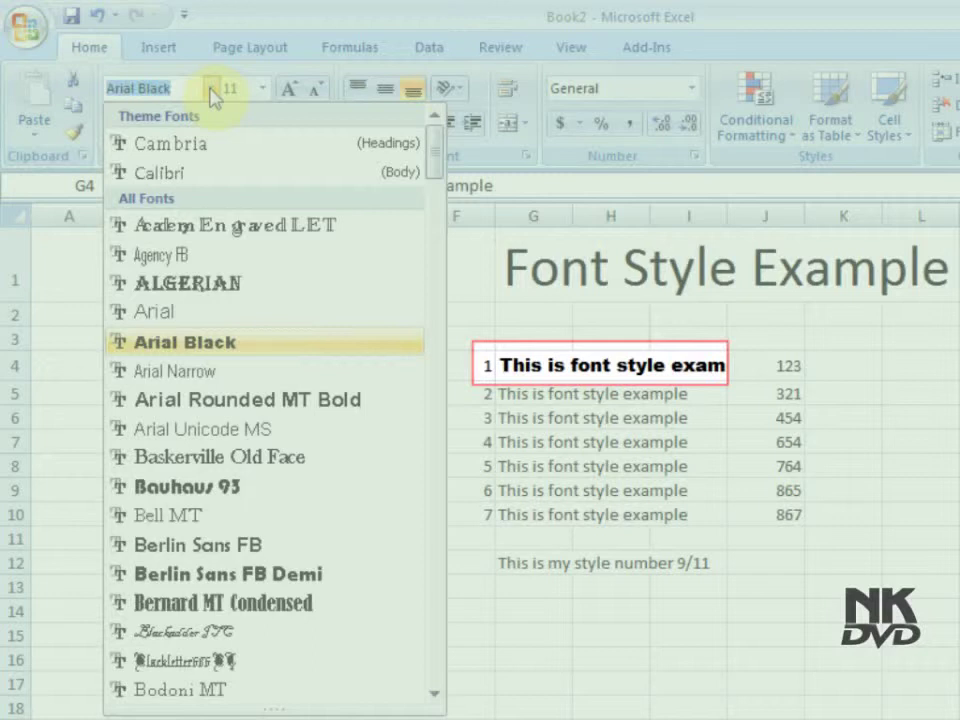
{"action": "key", "text": "Down"}
{"action": "key", "text": "Down"}
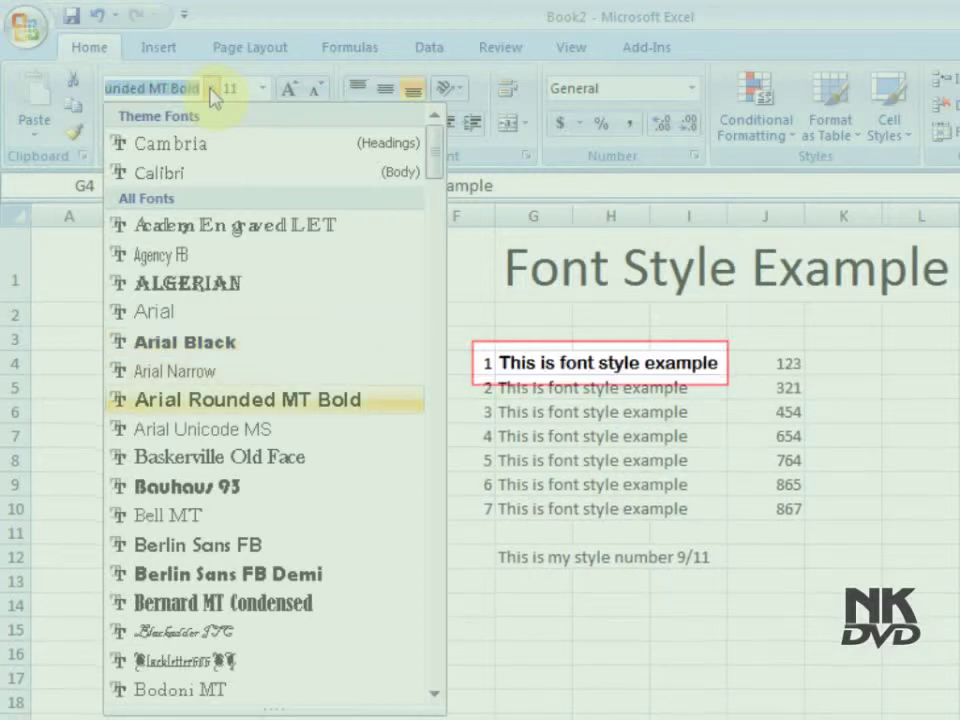
{"action": "key", "text": "Down"}
{"action": "key", "text": "Down"}
{"action": "key", "text": "Down"}
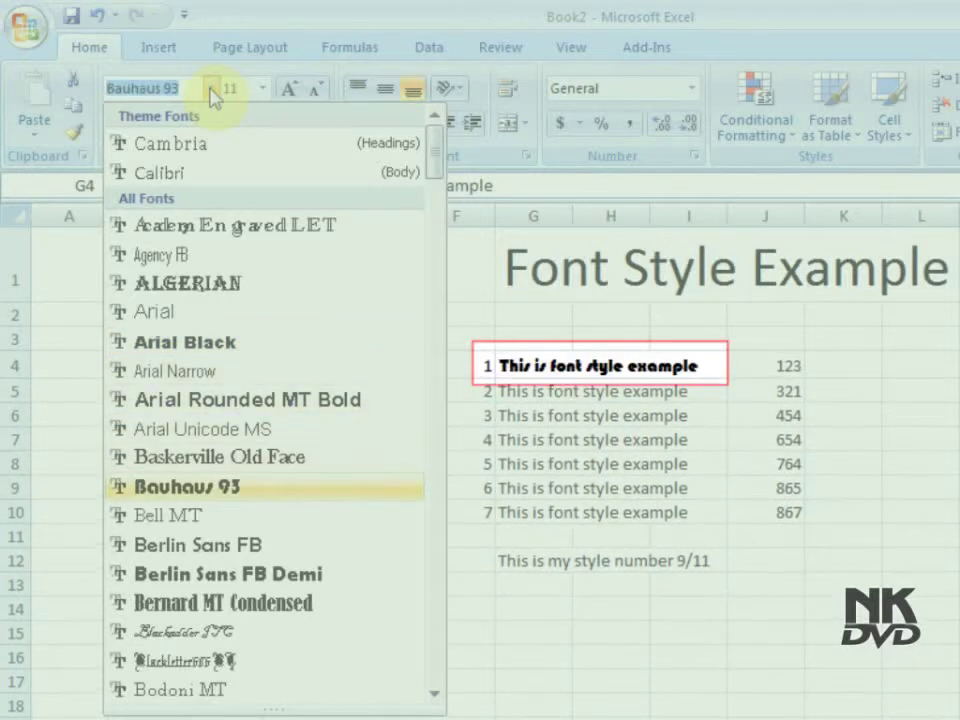
{"action": "key", "text": "Up"}
{"action": "key", "text": "Up"}
{"action": "key", "text": "Up"}
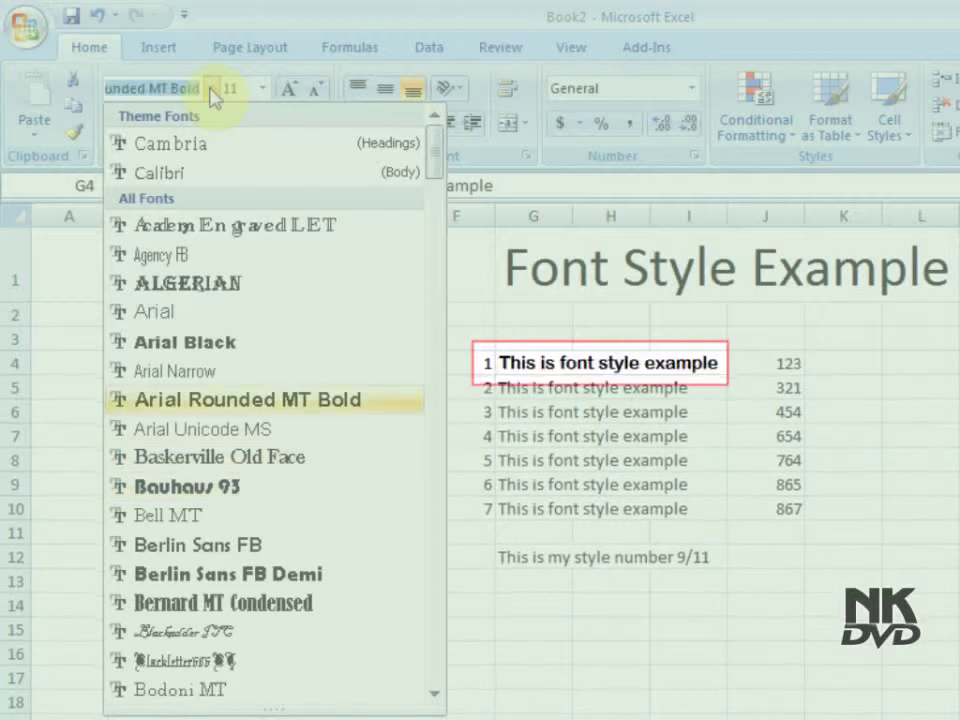
{"action": "key", "text": "Up"}
{"action": "key", "text": "Up"}
{"action": "key", "text": "Up"}
{"action": "key", "text": "Up"}
{"action": "key", "text": "Up"}
{"action": "key", "text": "Up"}
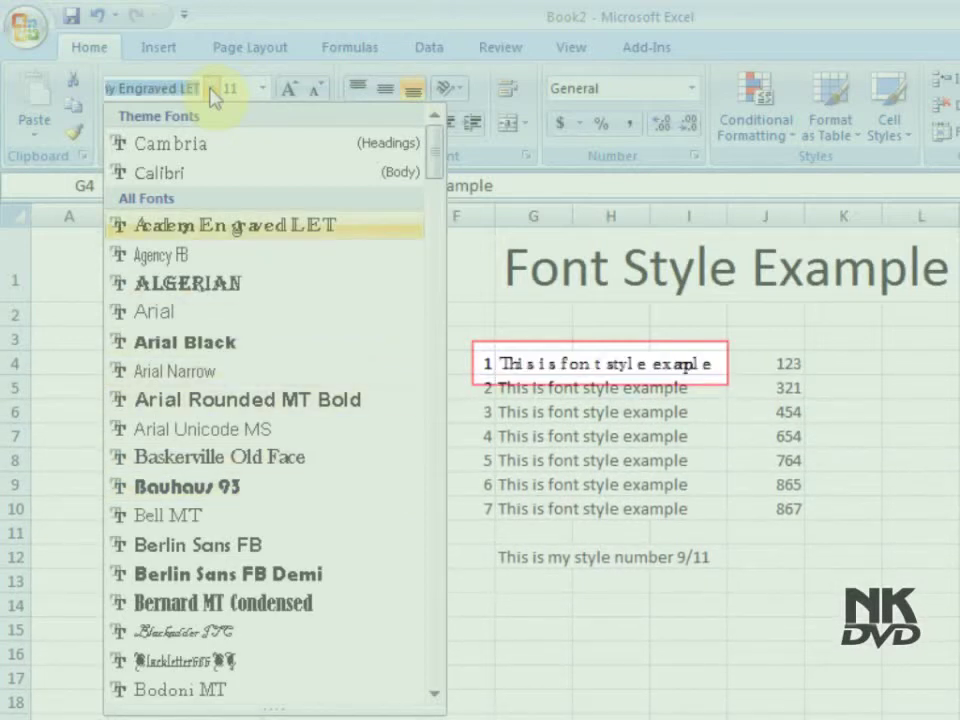
{"action": "key", "text": "Down"}
{"action": "key", "text": "Down"}
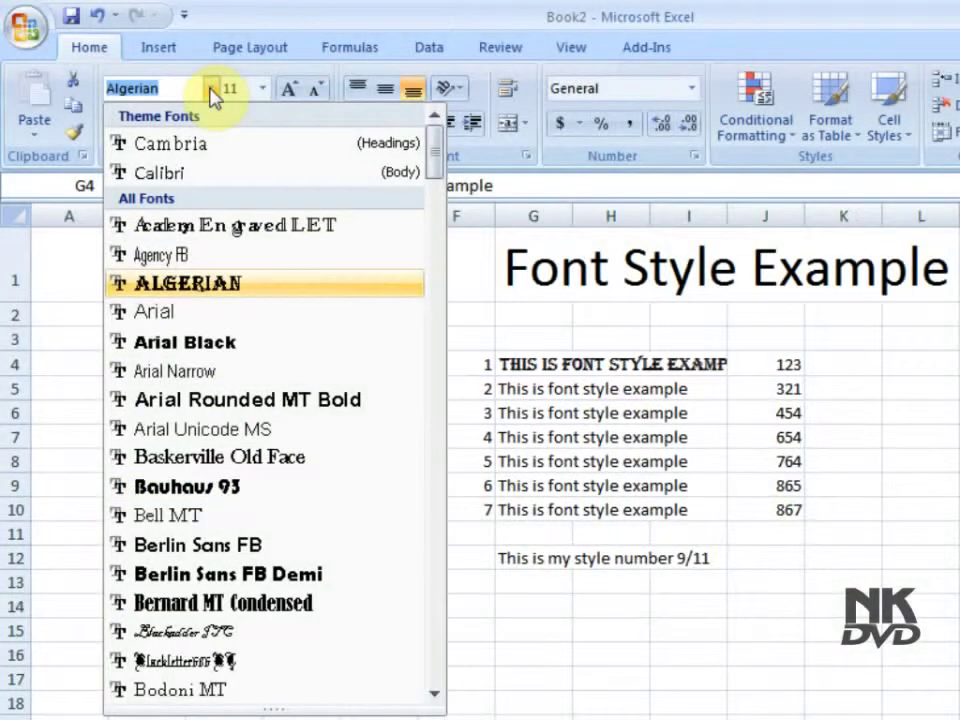
{"action": "key", "text": "Return"}
- Give the second example sentence a condensed bold font
{"action": "key", "text": "Down"}
{"action": "left_click", "coordinate": [212, 88]}
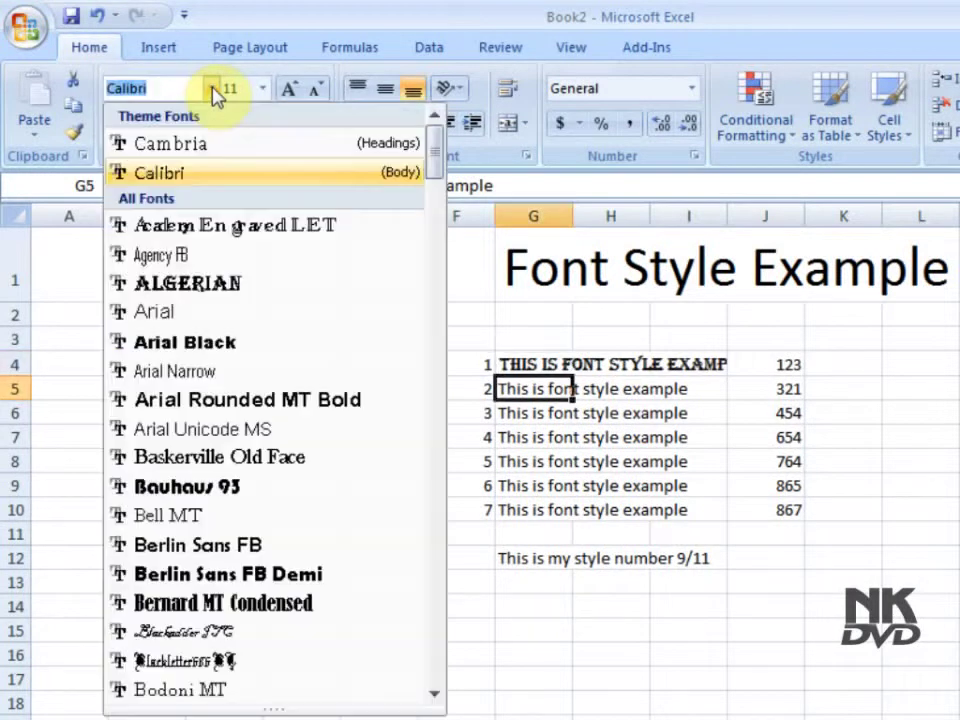
{"action": "key", "text": "Down"}
{"action": "key", "text": "Down"}
{"action": "key", "text": "Down"}
{"action": "key", "text": "Down"}
{"action": "key", "text": "Down"}
{"action": "key", "text": "Down"}
{"action": "key", "text": "Down"}
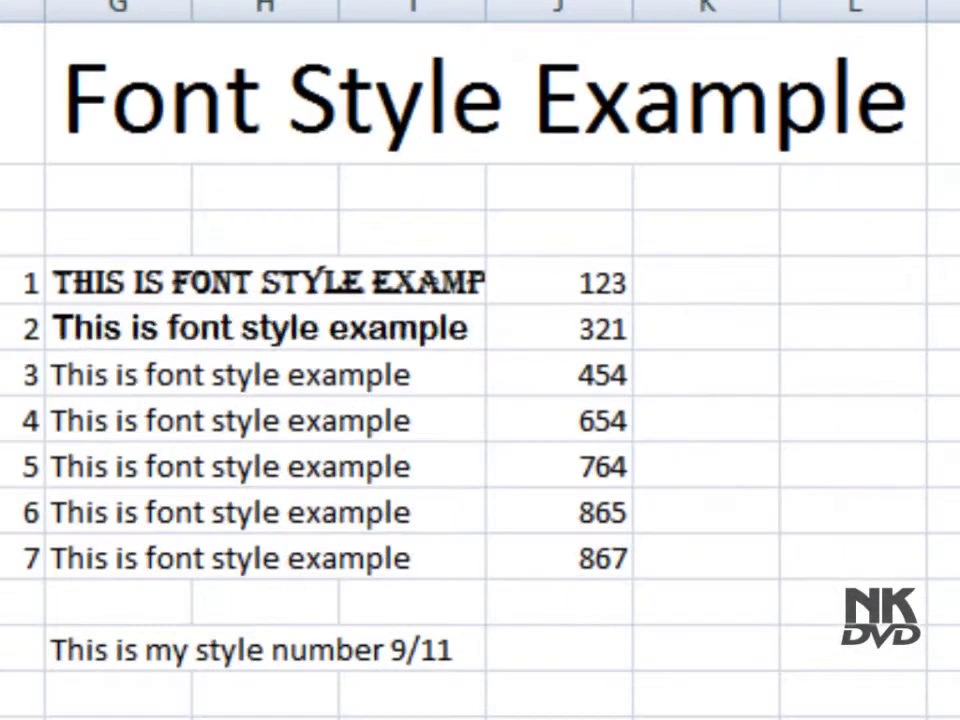
{"action": "key", "text": "Down"}
{"action": "key", "text": "Down"}
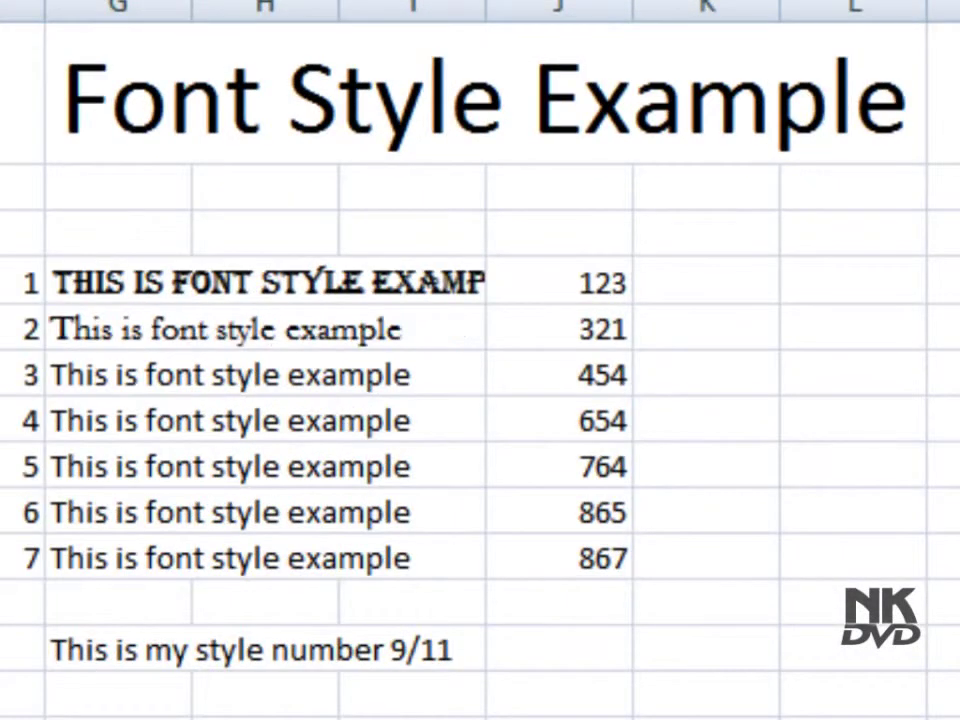
{"action": "key", "text": "Down"}
{"action": "key", "text": "Down"}
{"action": "key", "text": "Down"}
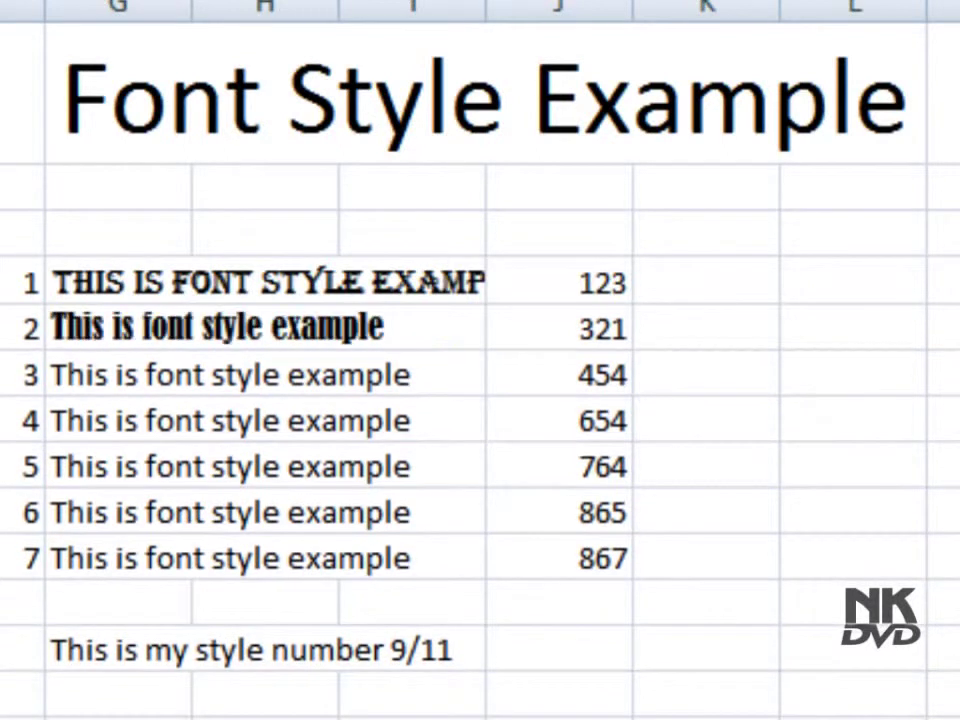
{"action": "key", "text": "Return"}
{"action": "key", "text": "Down"}
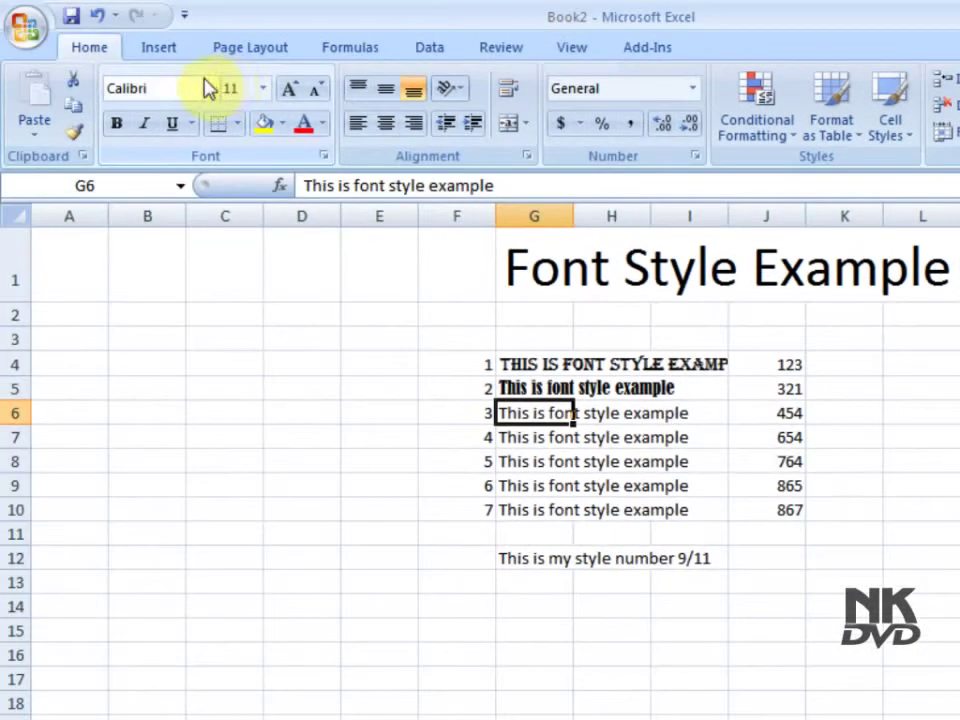
- Set the third example sentence to Blackadder ITC
{"action": "left_click", "coordinate": [210, 88]}
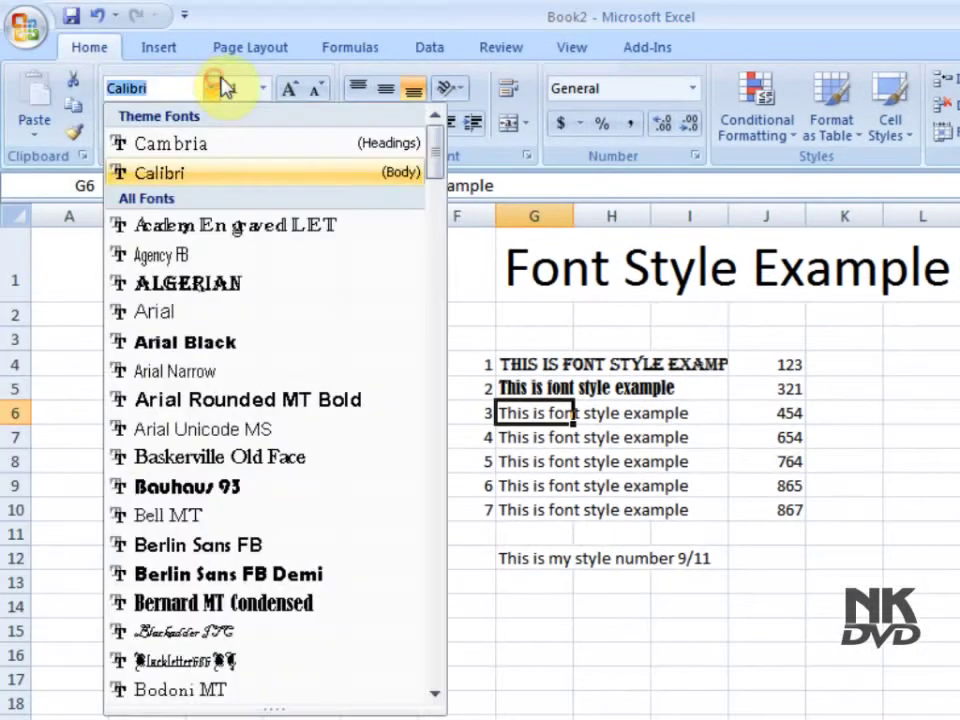
{"action": "key", "text": "Down"}
{"action": "key", "text": "Down"}
{"action": "key", "text": "Down"}
{"action": "key", "text": "Down"}
{"action": "key", "text": "Down"}
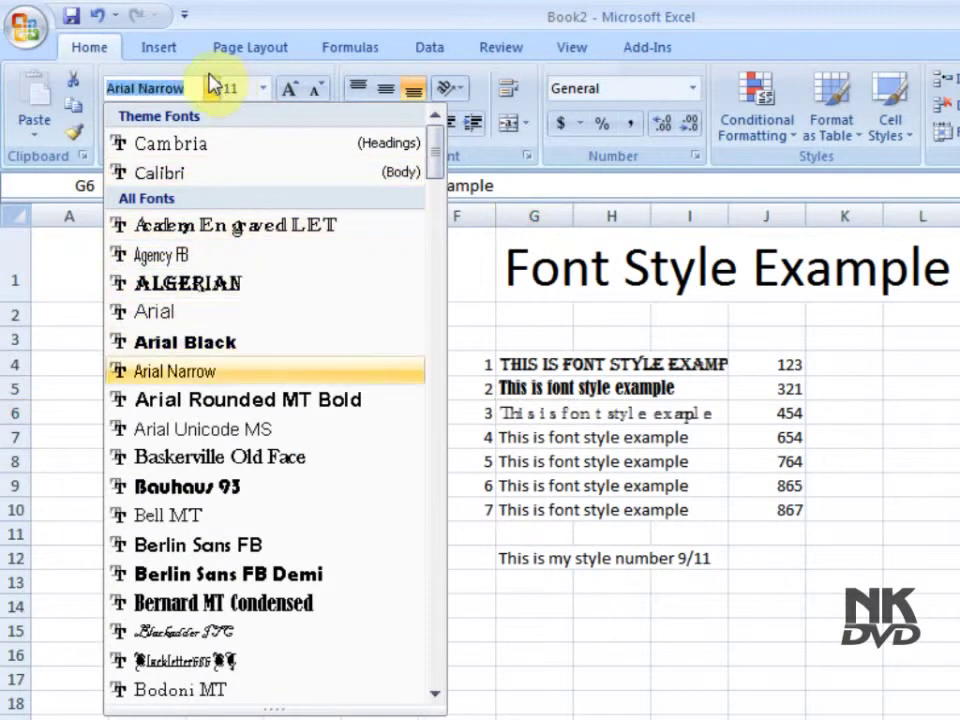
{"action": "key", "text": "Down"}
{"action": "key", "text": "Down"}
{"action": "key", "text": "Down"}
{"action": "key", "text": "Down"}
{"action": "key", "text": "Down"}
{"action": "key", "text": "Down"}
{"action": "key", "text": "Down"}
{"action": "key", "text": "Down"}
{"action": "key", "text": "Down"}
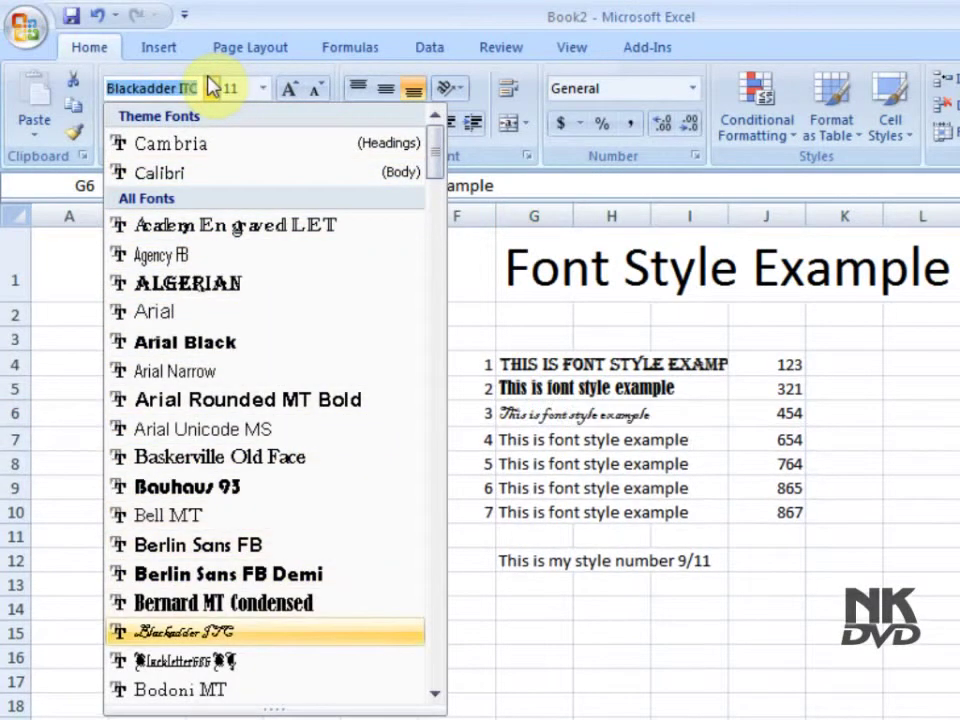
{"action": "key", "text": "Up"}
{"action": "key", "text": "Down"}
{"action": "key", "text": "Return"}
- Set the fourth example sentence to Bodoni MT Black
{"action": "key", "text": "Down"}
{"action": "left_click", "coordinate": [205, 85]}
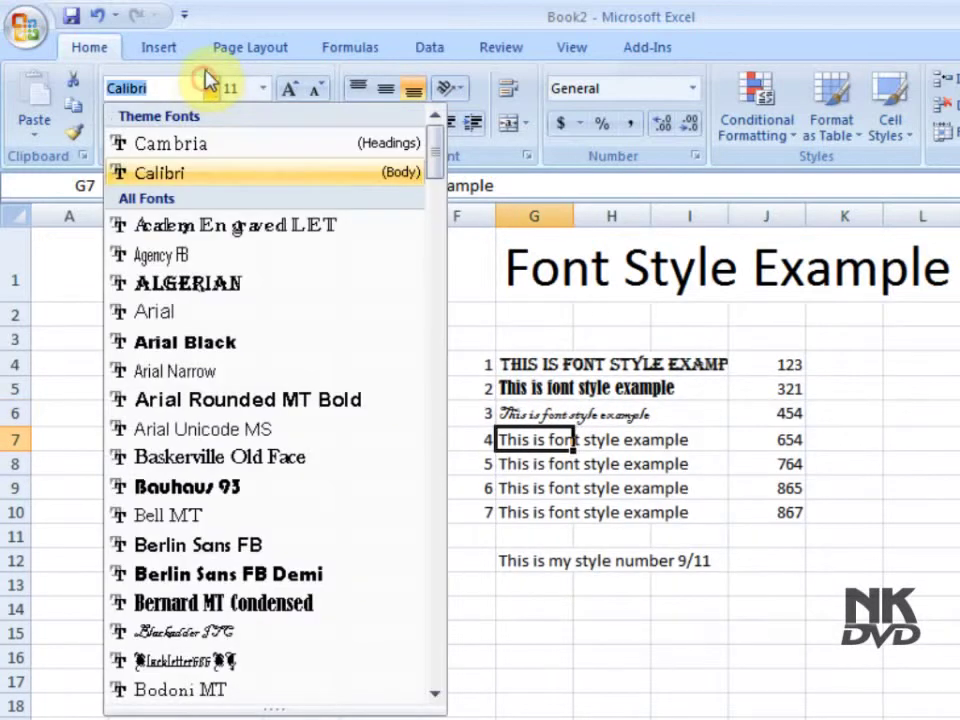
{"action": "key", "text": "Down"}
{"action": "key", "text": "Down"}
{"action": "key", "text": "Down"}
{"action": "key", "text": "Down"}
{"action": "key", "text": "Down"}
{"action": "key", "text": "Down"}
{"action": "key", "text": "Down"}
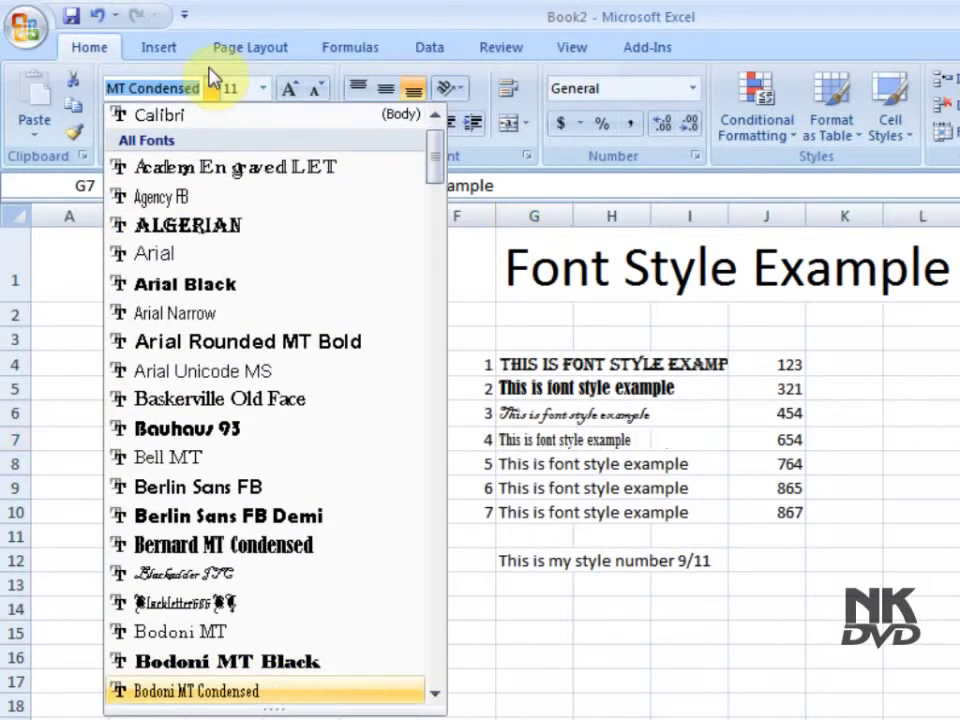
{"action": "key", "text": "Up"}
{"action": "key", "text": "Return"}
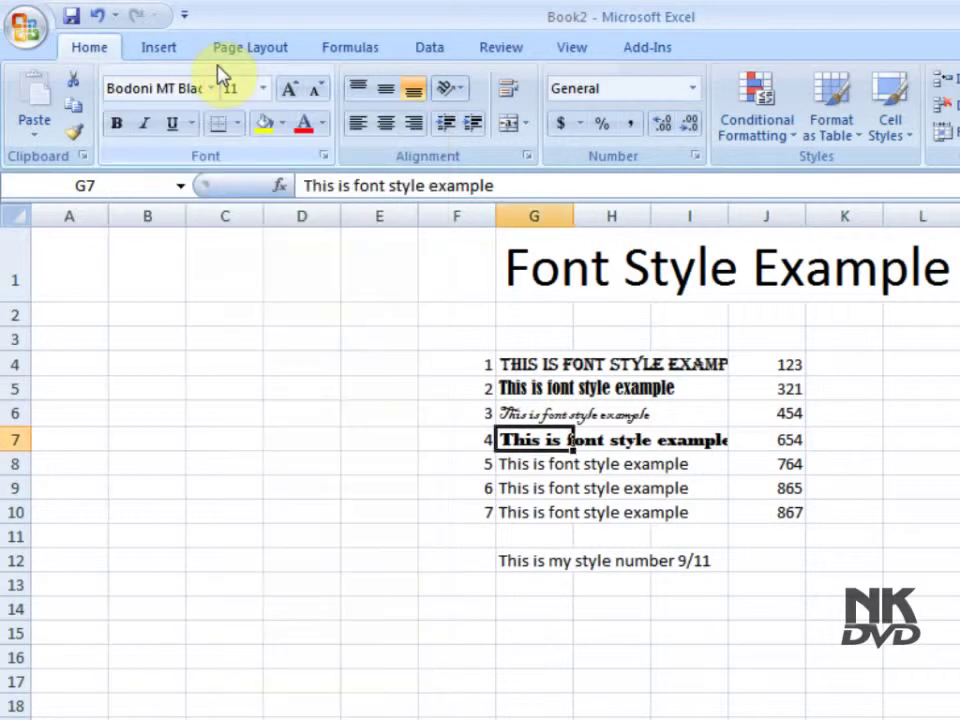
- Set the fifth example sentence to Bookman Old Style
{"action": "key", "text": "Down"}
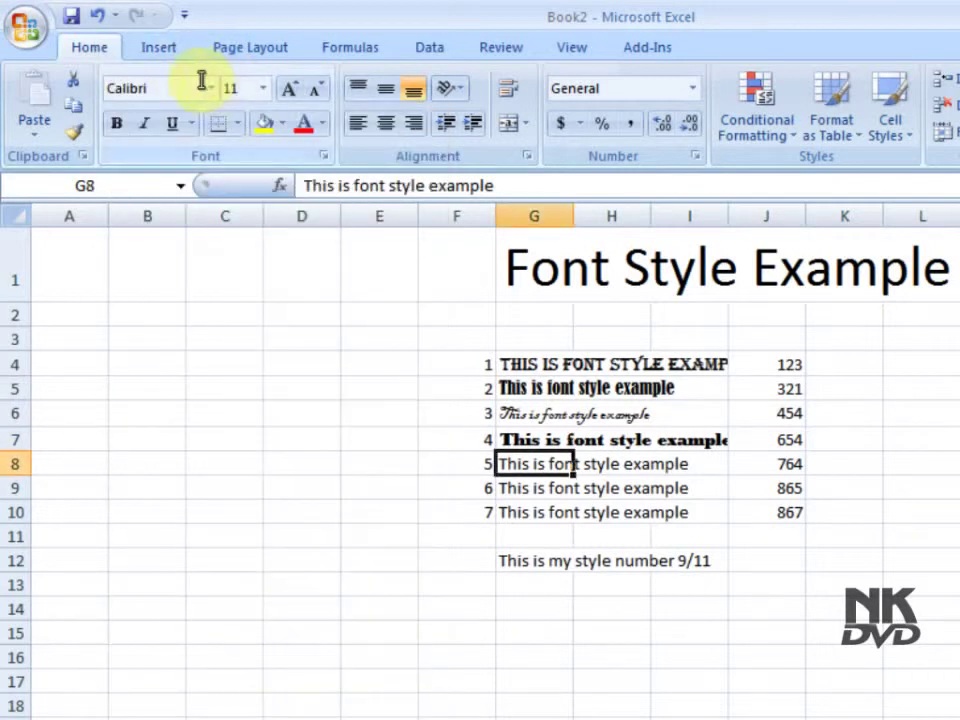
{"action": "left_click", "coordinate": [211, 88]}
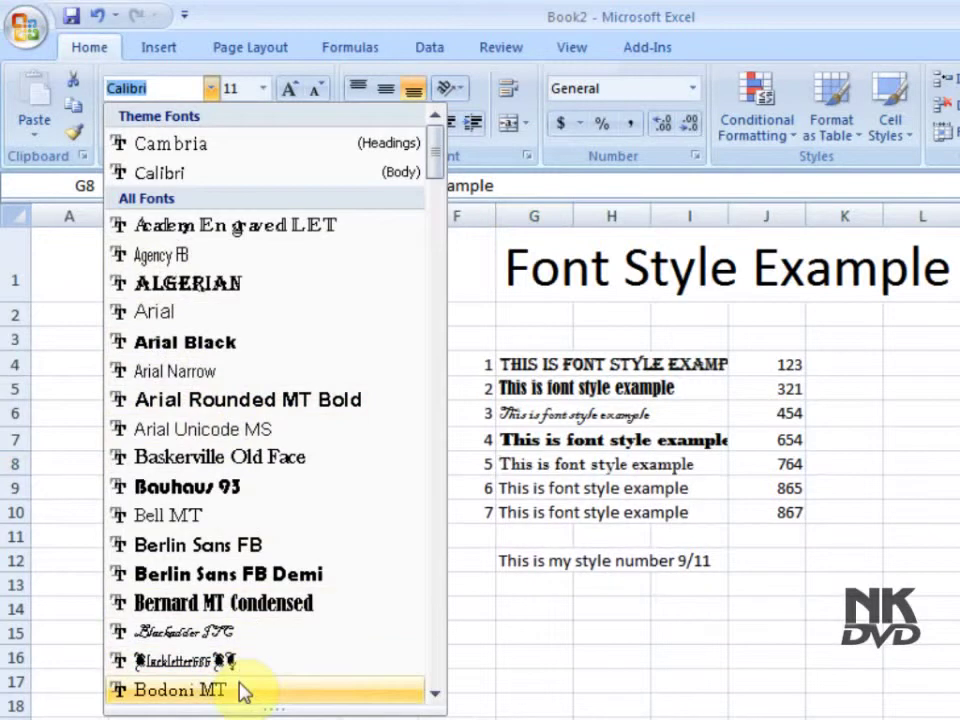
{"action": "scroll", "coordinate": [240, 690], "scroll_direction": "down", "scroll_amount": 3}
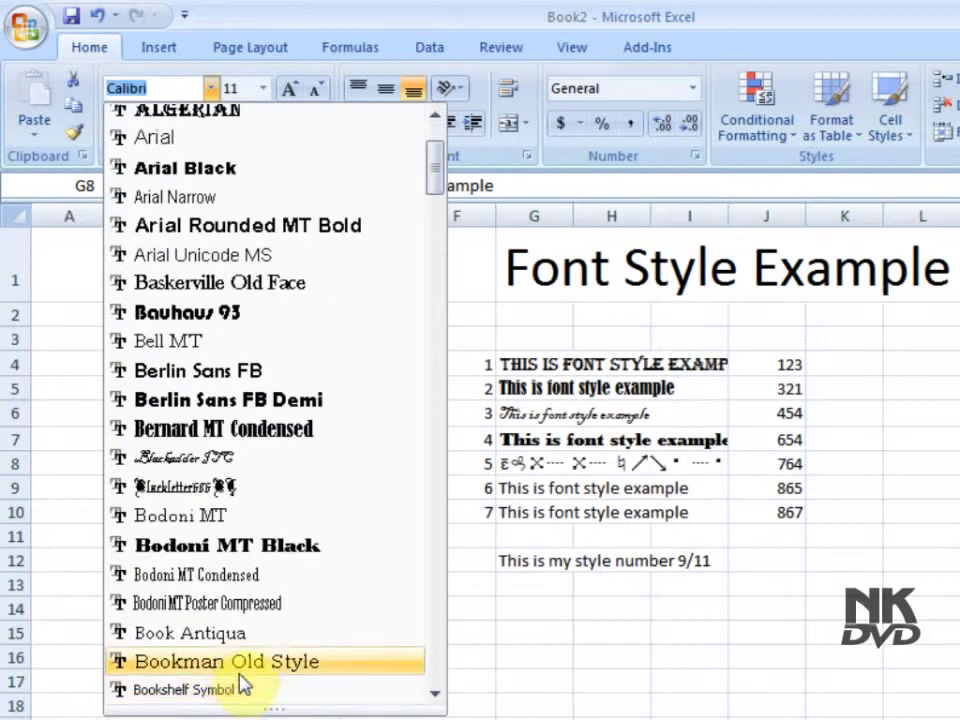
{"action": "left_click", "coordinate": [236, 662]}
{"action": "left_click", "coordinate": [231, 664]}
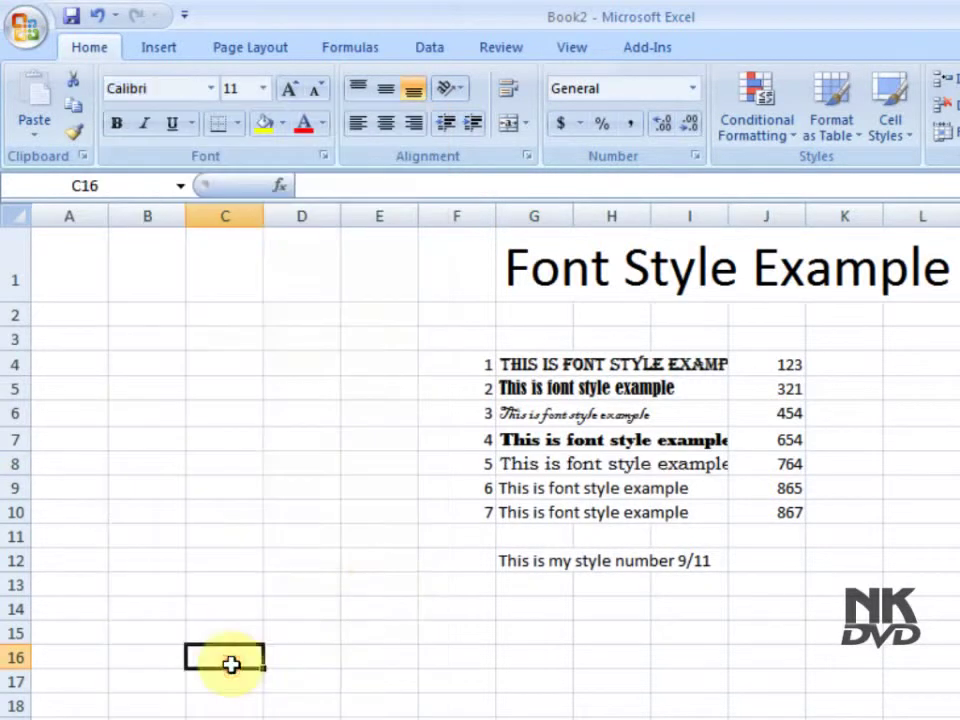
- Set the sixth example sentence in G9 to Bradley Hand ITC
{"action": "left_click", "coordinate": [525, 487]}
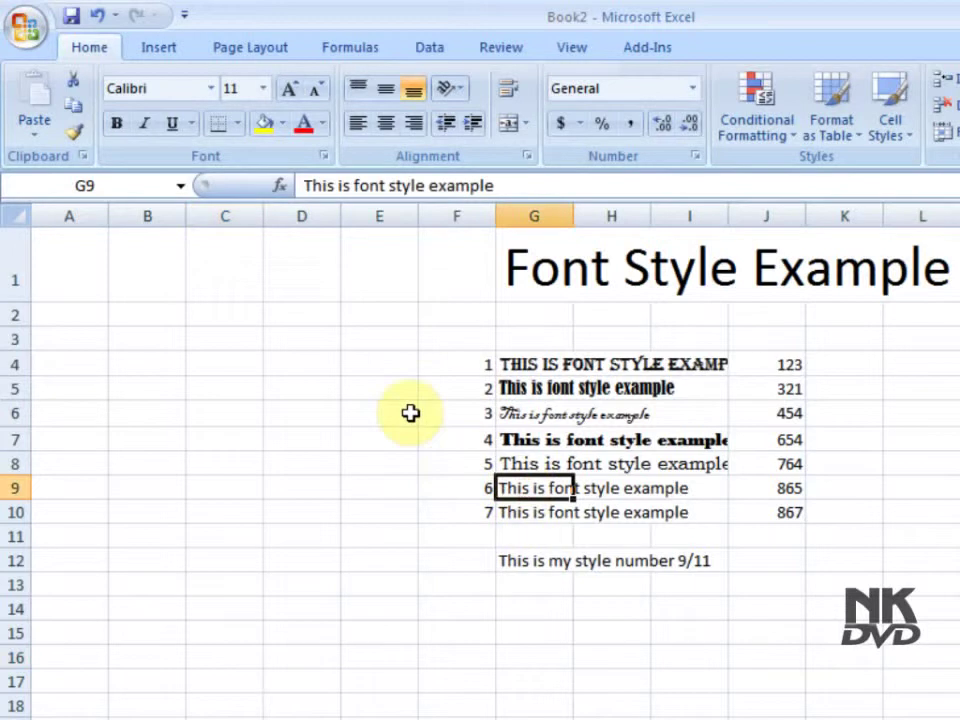
{"action": "left_click", "coordinate": [211, 88]}
{"action": "scroll", "coordinate": [200, 452], "scroll_direction": "down", "scroll_amount": 3}
{"action": "scroll", "coordinate": [200, 456], "scroll_direction": "down", "scroll_amount": 2}
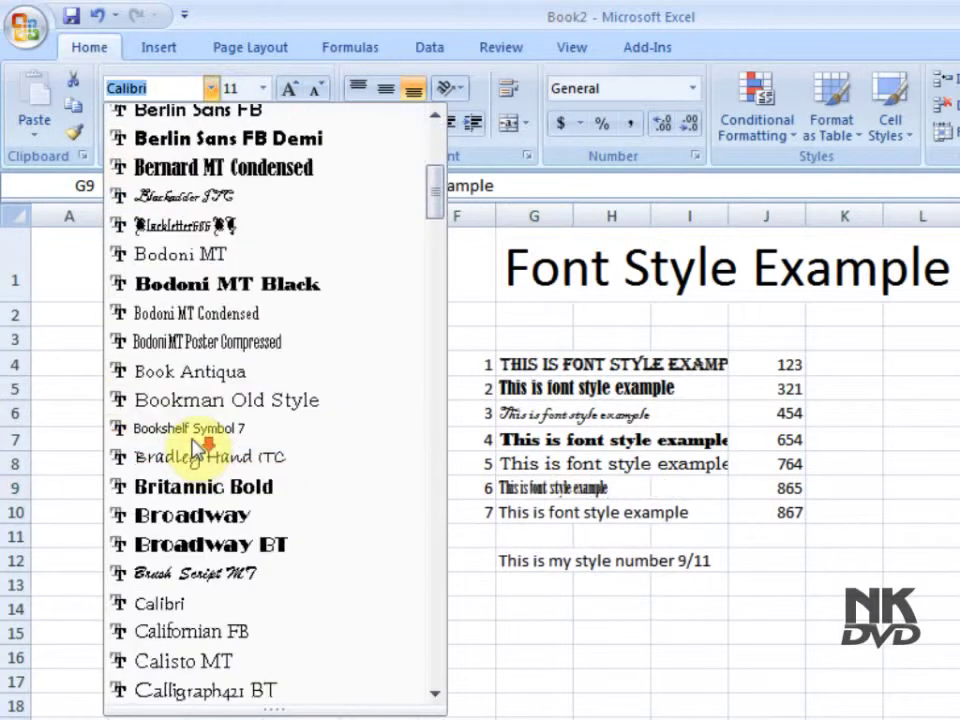
{"action": "left_click", "coordinate": [197, 456]}
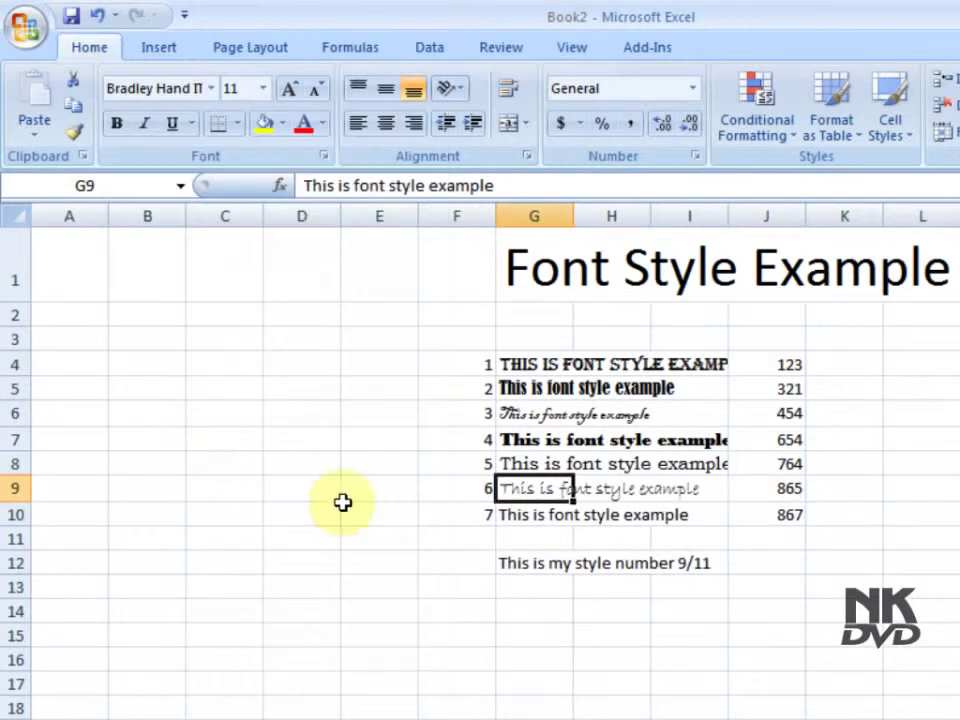
- Set the seventh example sentence in G10 to Cataneo BT
{"action": "left_click", "coordinate": [525, 515]}
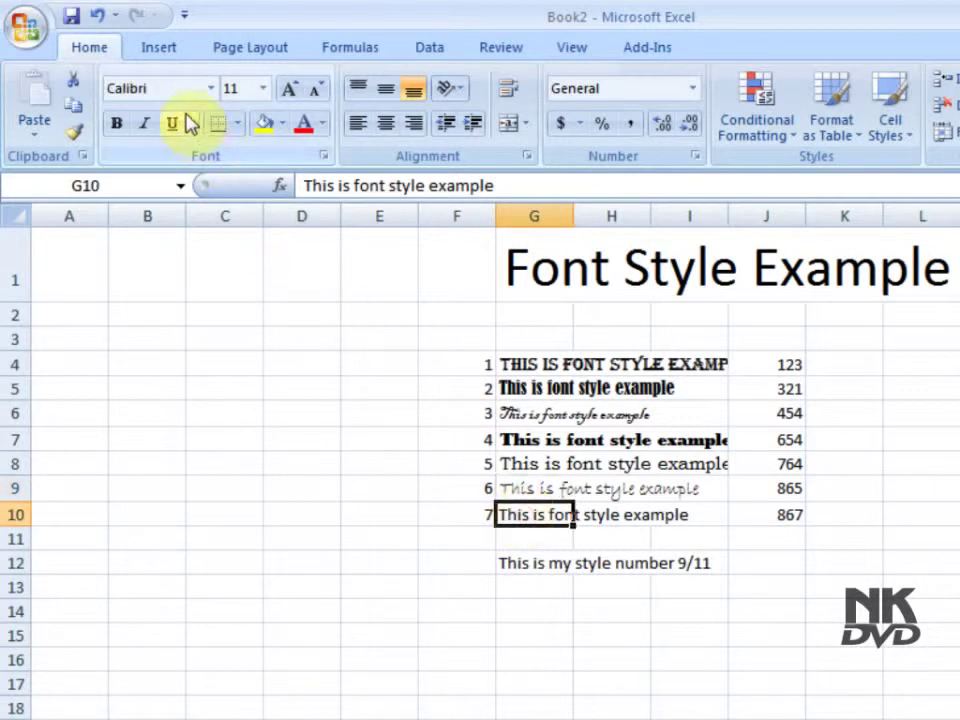
{"action": "left_click", "coordinate": [210, 89]}
{"action": "scroll", "coordinate": [135, 428], "scroll_direction": "down", "scroll_amount": 3}
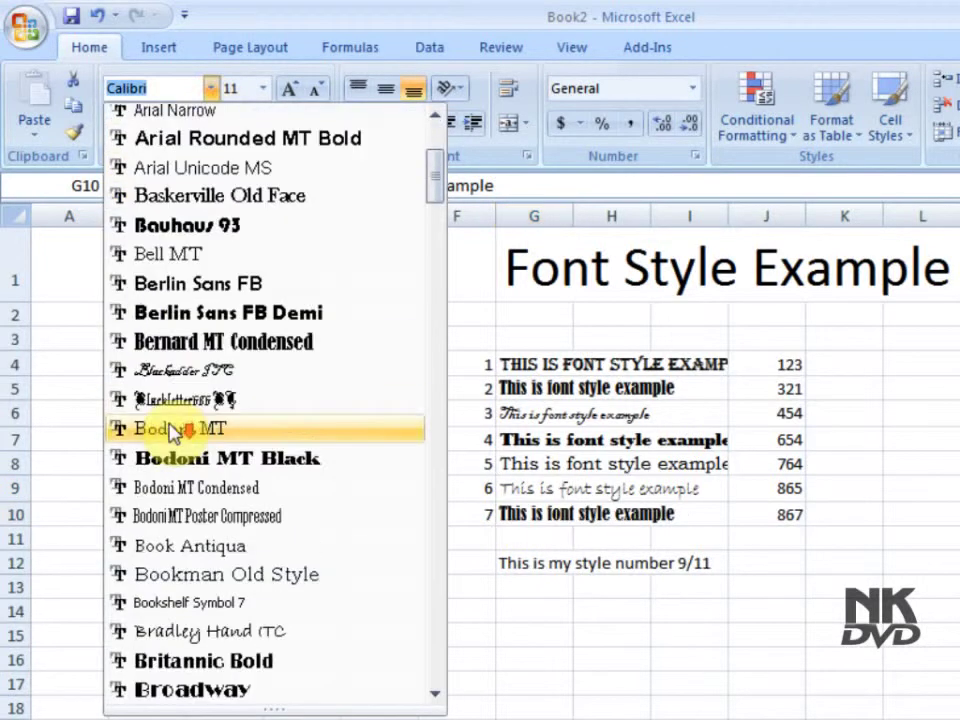
{"action": "scroll", "coordinate": [135, 425], "scroll_direction": "down", "scroll_amount": 3}
{"action": "scroll", "coordinate": [160, 428], "scroll_direction": "down", "scroll_amount": 3}
{"action": "scroll", "coordinate": [168, 430], "scroll_direction": "down", "scroll_amount": 1}
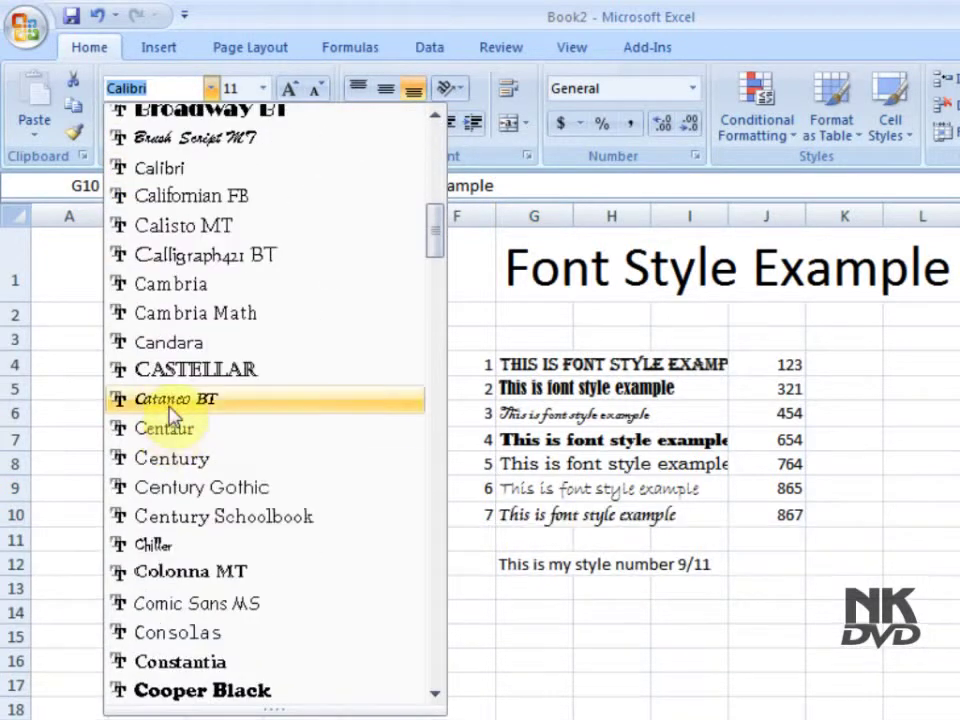
{"action": "left_click", "coordinate": [166, 405]}
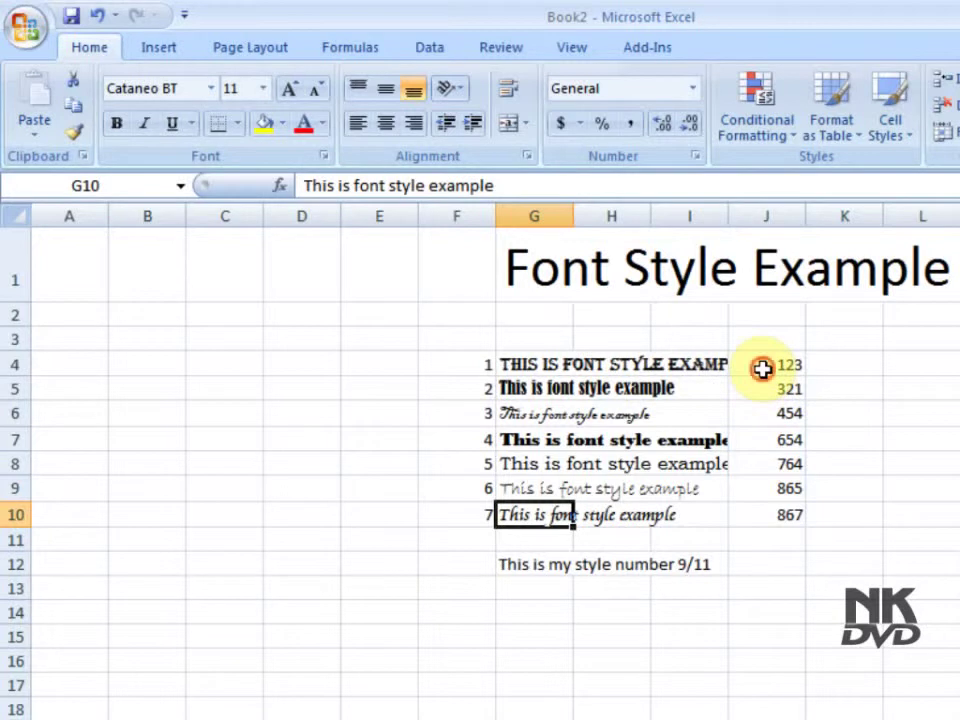
- Apply Brush Script MT to the values 123–867 in J4:J10
{"action": "left_click_drag", "start_coordinate": [763, 368], "coordinate": [765, 509]}
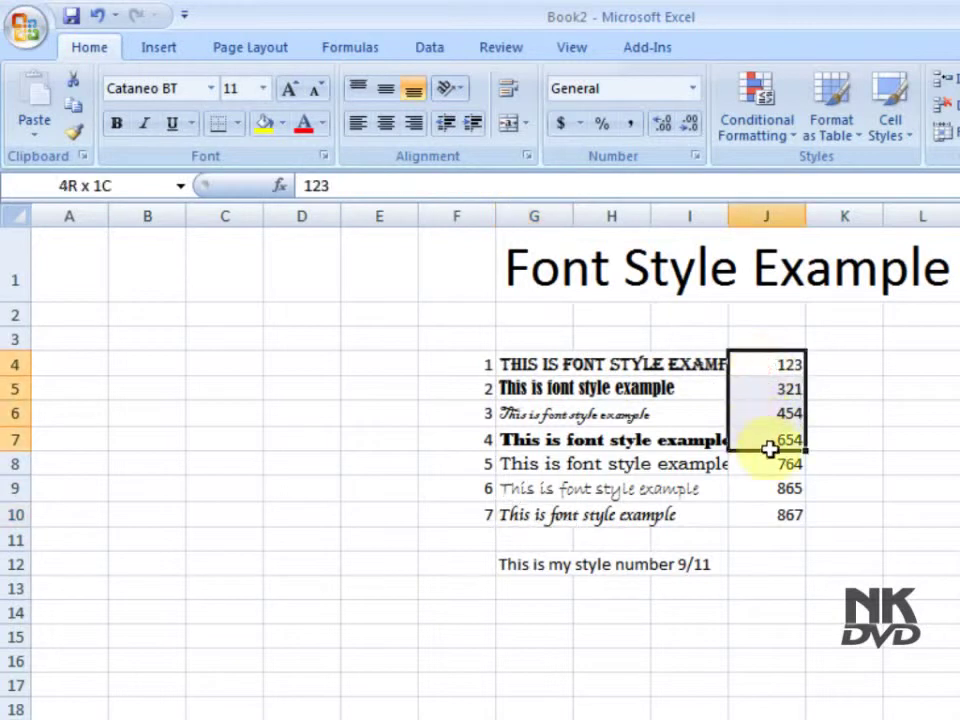
{"action": "left_click", "coordinate": [211, 88]}
{"action": "scroll", "coordinate": [290, 362], "scroll_direction": "down", "scroll_amount": 6}
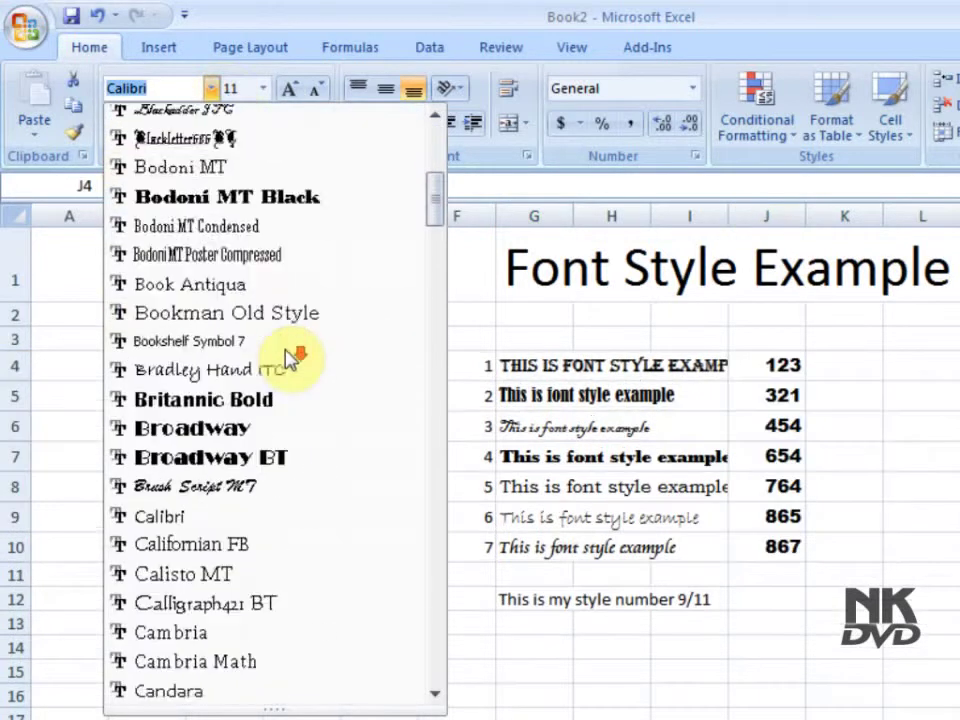
{"action": "scroll", "coordinate": [280, 390], "scroll_direction": "down", "scroll_amount": 2}
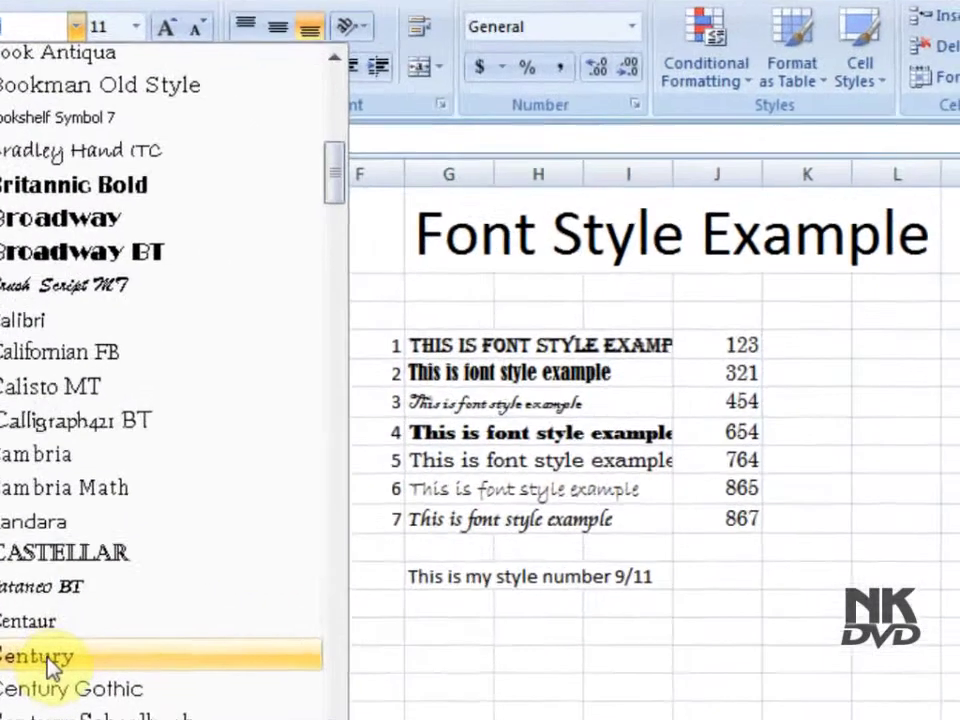
{"action": "left_click", "coordinate": [46, 658]}
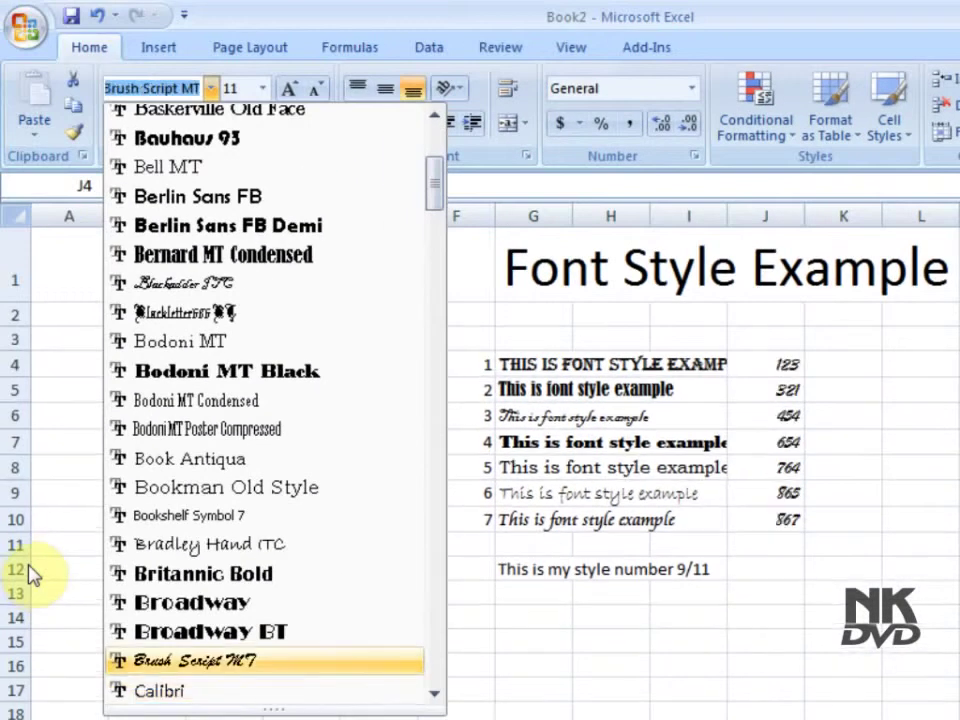
{"action": "left_click", "coordinate": [32, 575]}
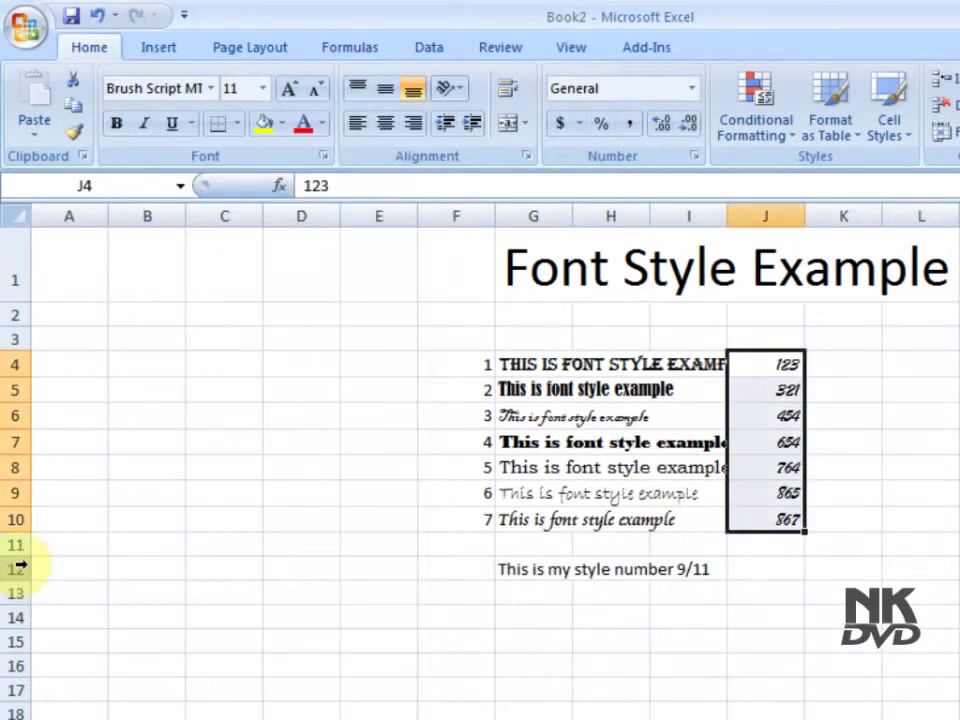
{"action": "key", "text": "Down"}
{"action": "key", "text": "Down"}
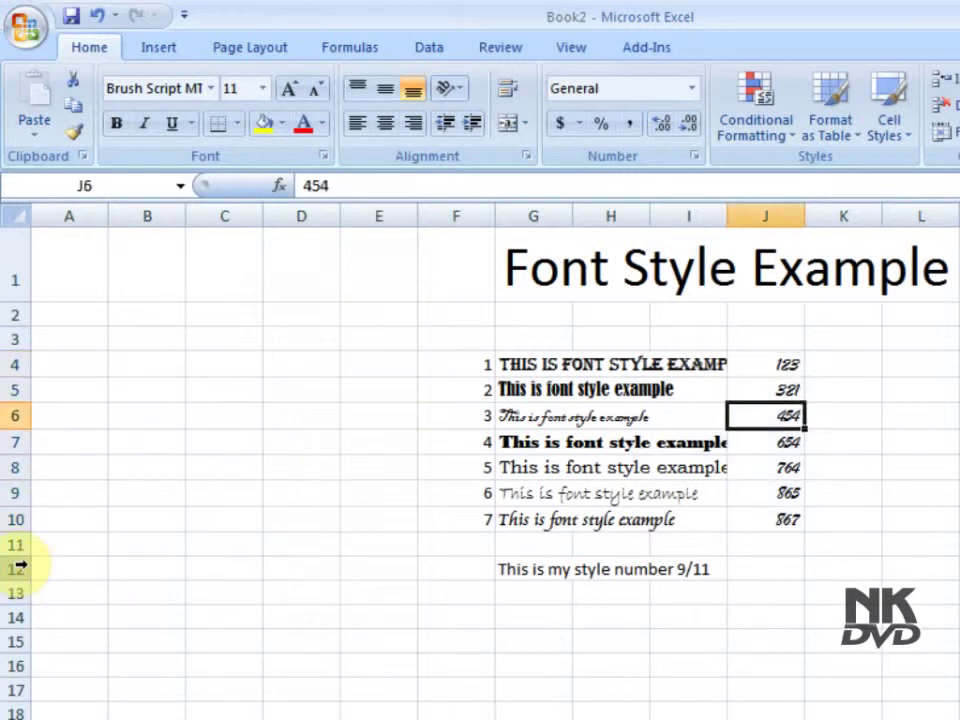
{"action": "key", "text": "Down"}
{"action": "key", "text": "Down"}
{"action": "key", "text": "Down"}
{"action": "key", "text": "Down"}
{"action": "key", "text": "Left"}
{"action": "key", "text": "Left"}
{"action": "key", "text": "Left"}
{"action": "key", "text": "Down"}
{"action": "key", "text": "Down"}
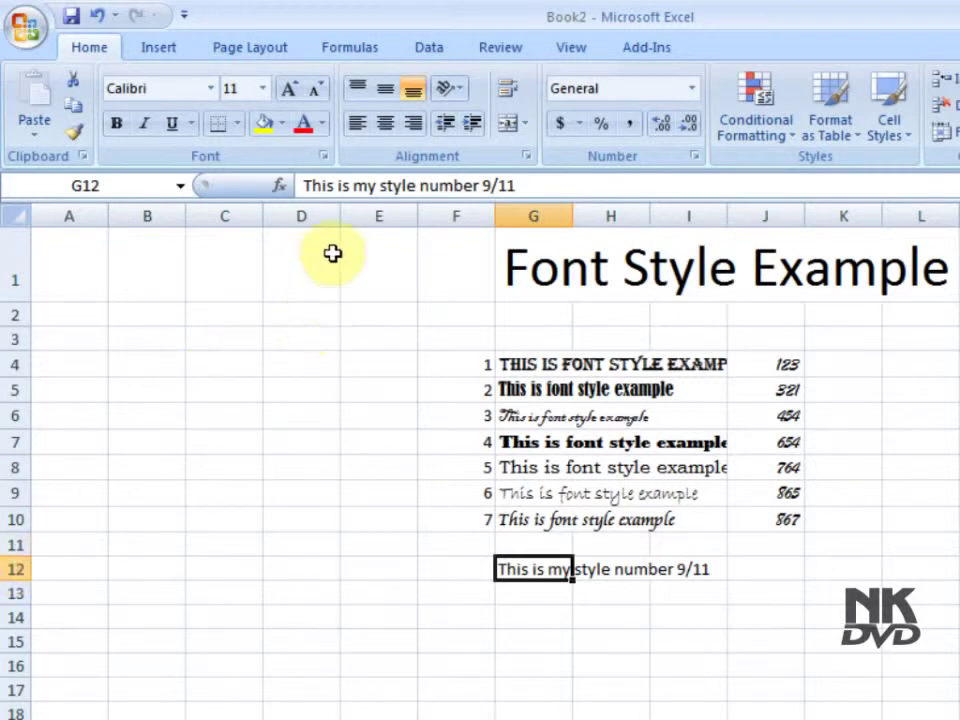
- Set the word 'style' in the G12 sentence to Algerian
{"action": "double_click", "coordinate": [396, 185]}
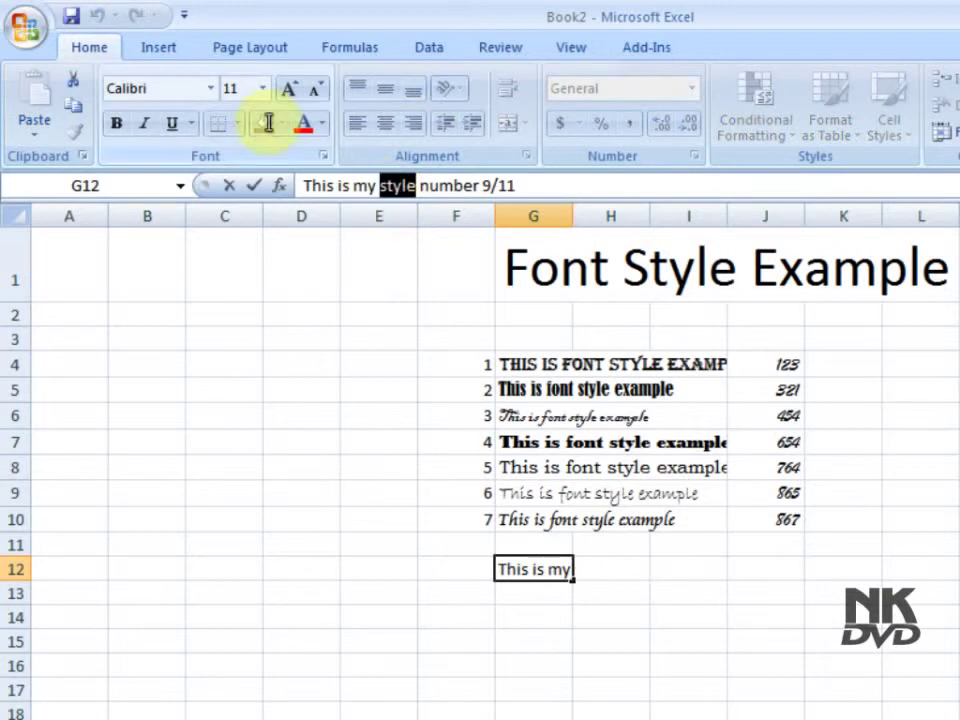
{"action": "left_click", "coordinate": [211, 88]}
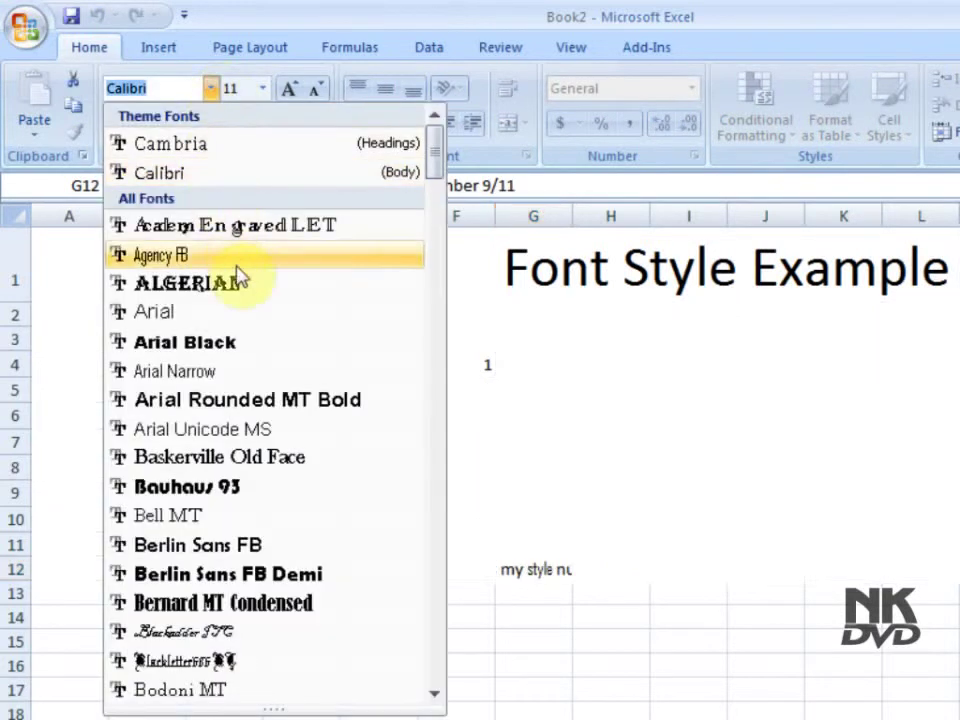
{"action": "left_click", "coordinate": [230, 285]}
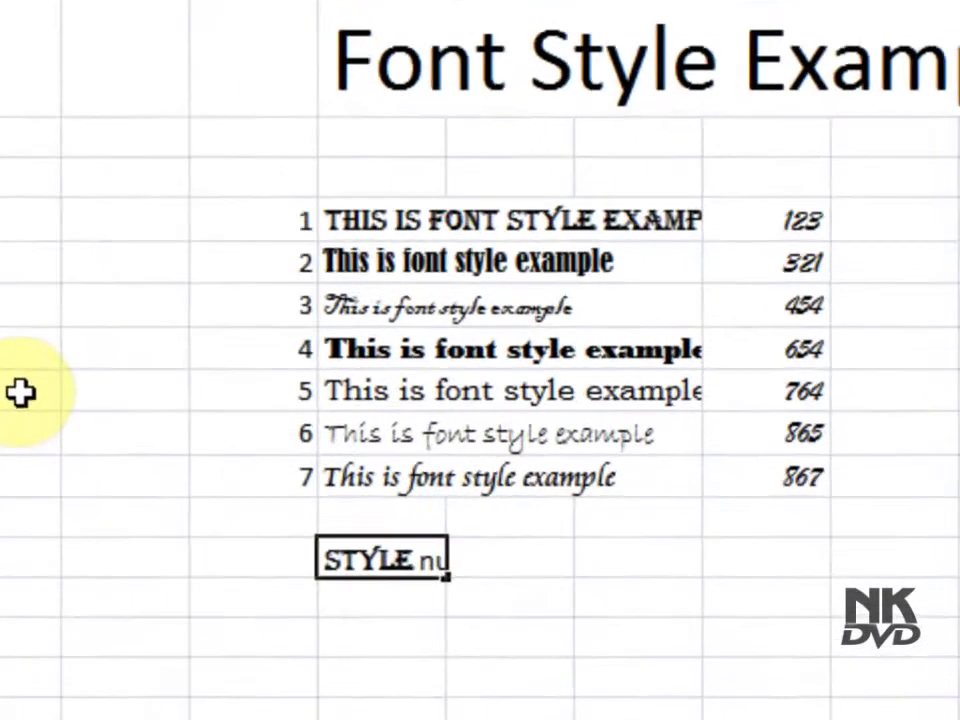
{"action": "key", "text": "Return"}
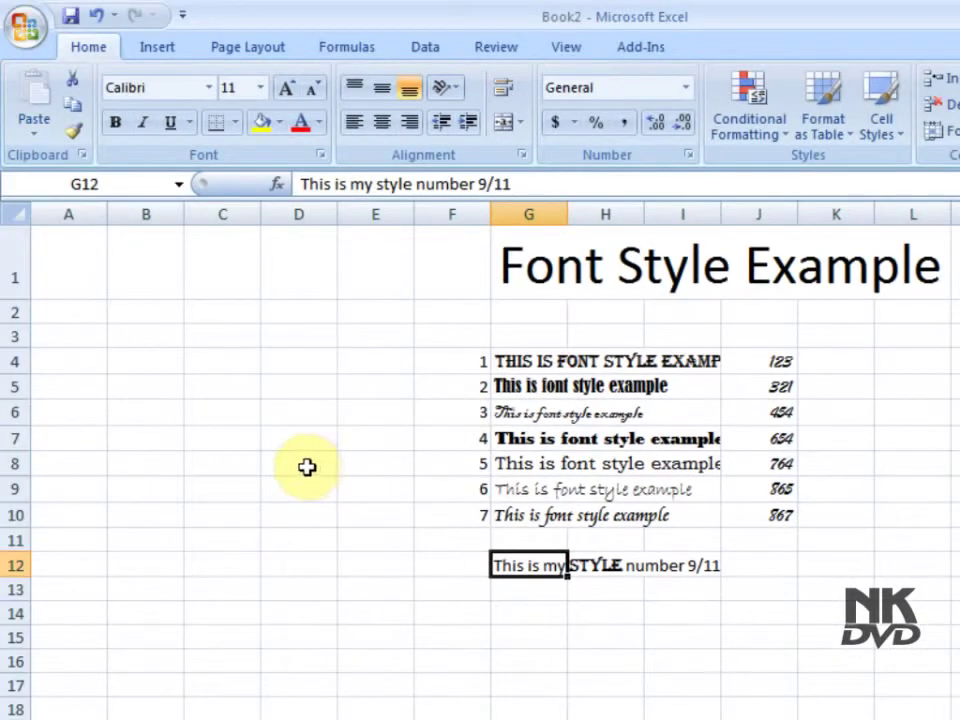
- Set '9/11' in the G12 sentence to Britannic Bold
{"action": "double_click", "coordinate": [492, 184]}
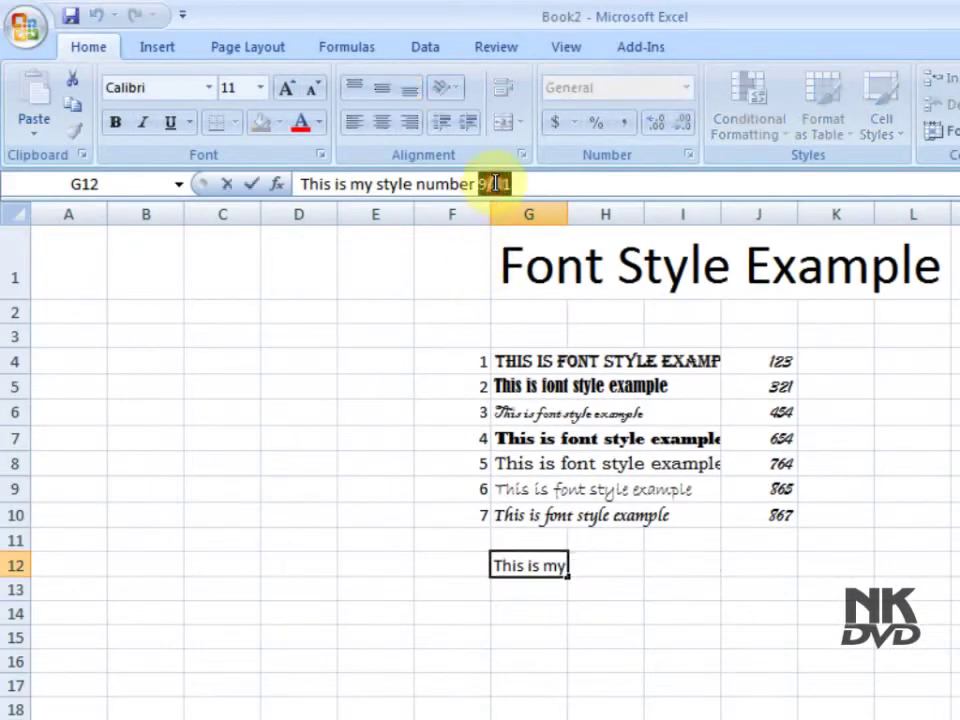
{"action": "left_click", "coordinate": [208, 87]}
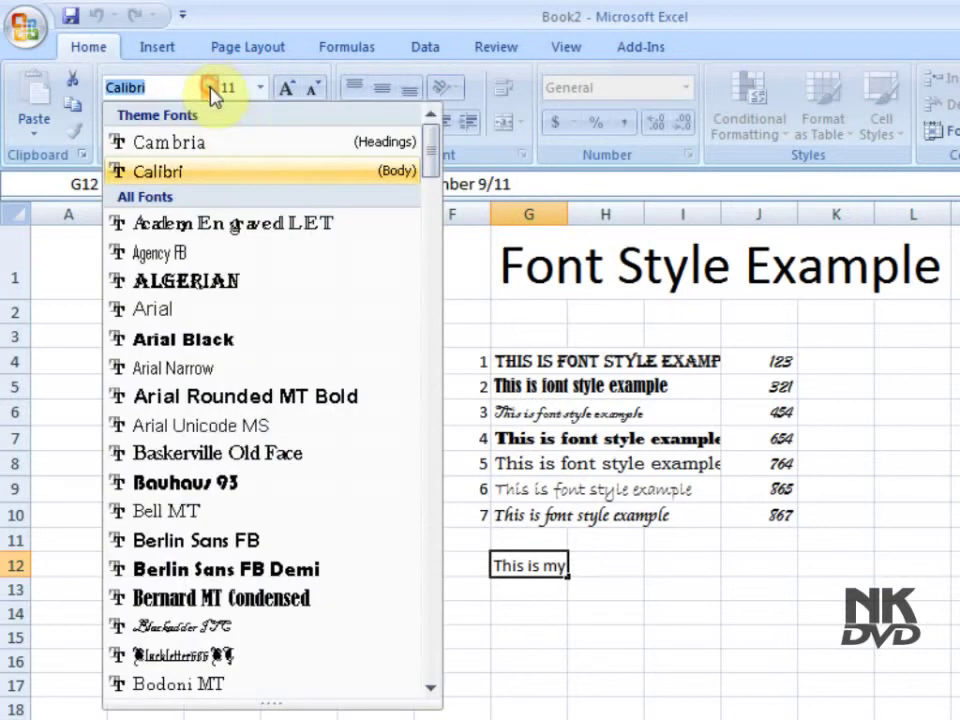
{"action": "scroll", "coordinate": [270, 490], "scroll_direction": "down", "scroll_amount": 1}
{"action": "scroll", "coordinate": [275, 515], "scroll_direction": "down", "scroll_amount": 3}
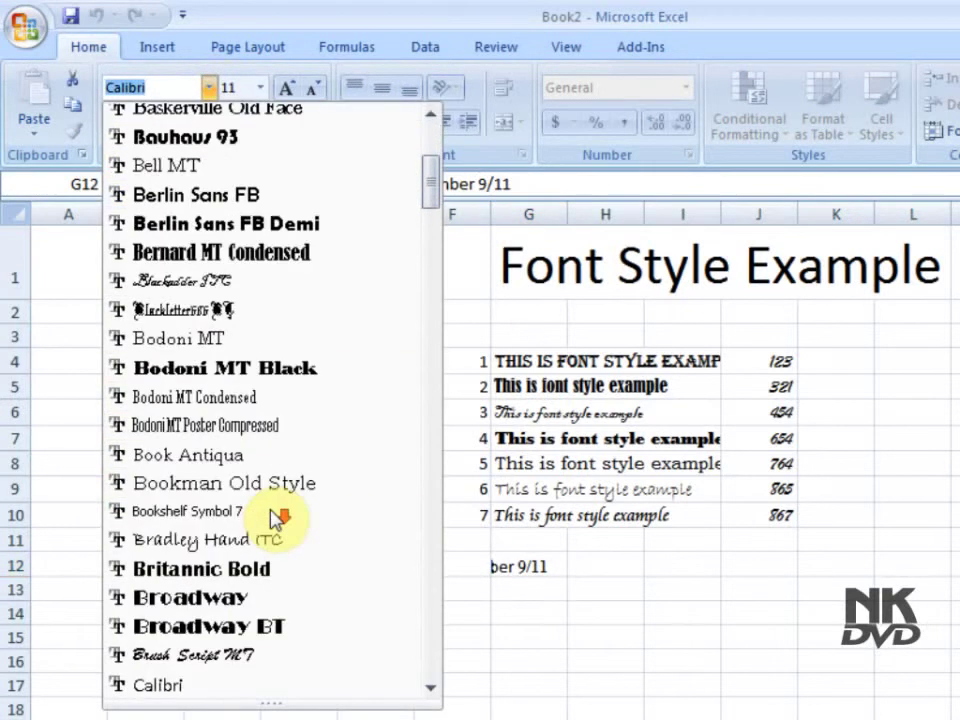
{"action": "left_click", "coordinate": [250, 578]}
{"action": "key", "text": "Return"}
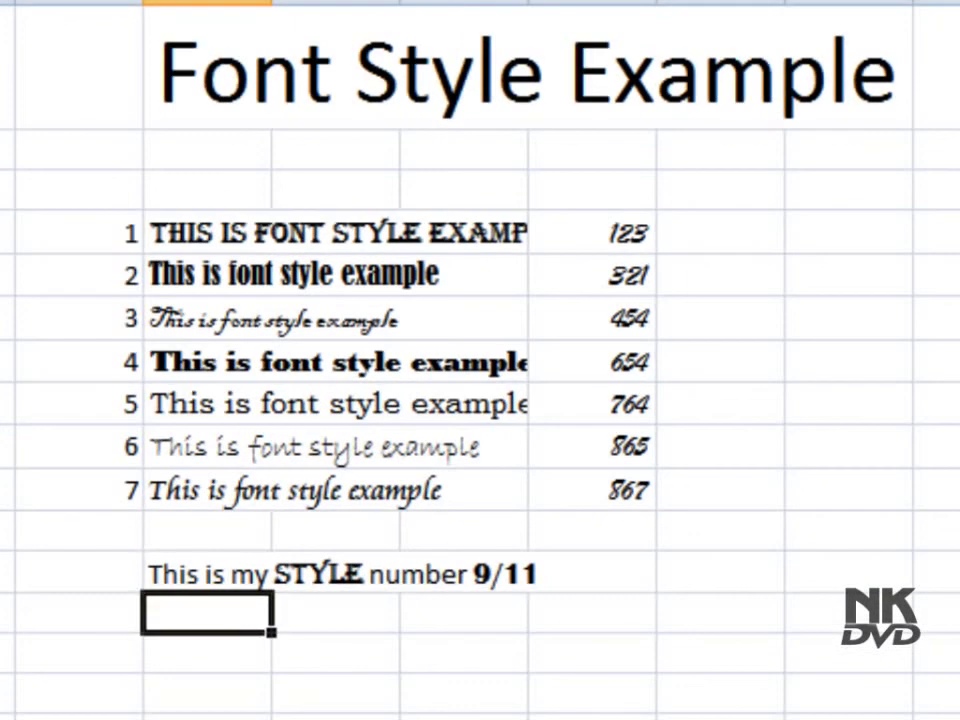
{"action": "left_click", "coordinate": [207, 573]}
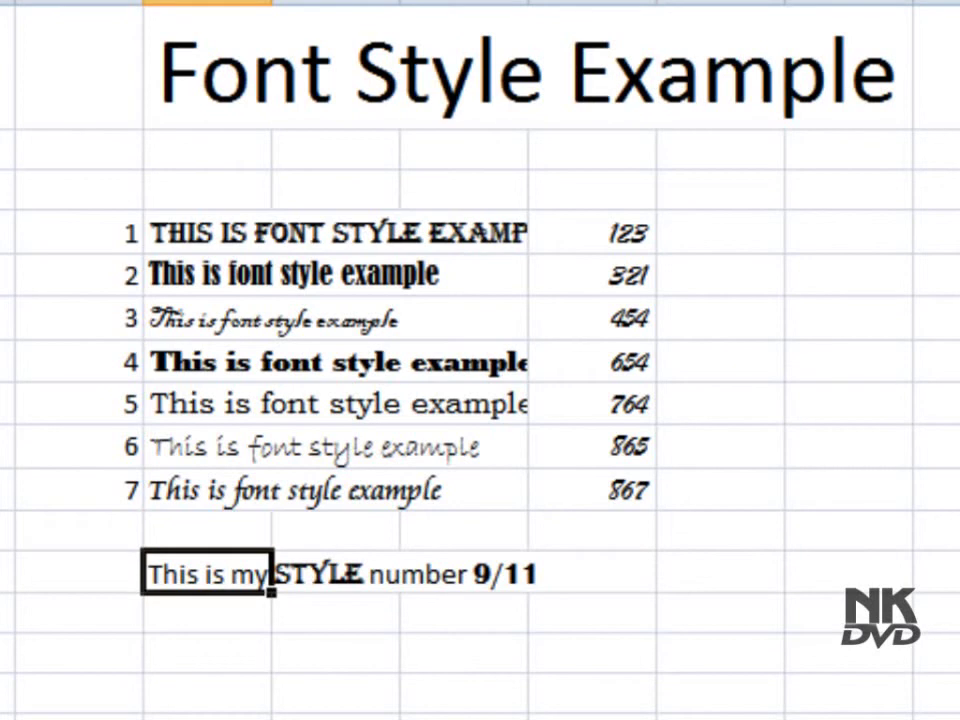